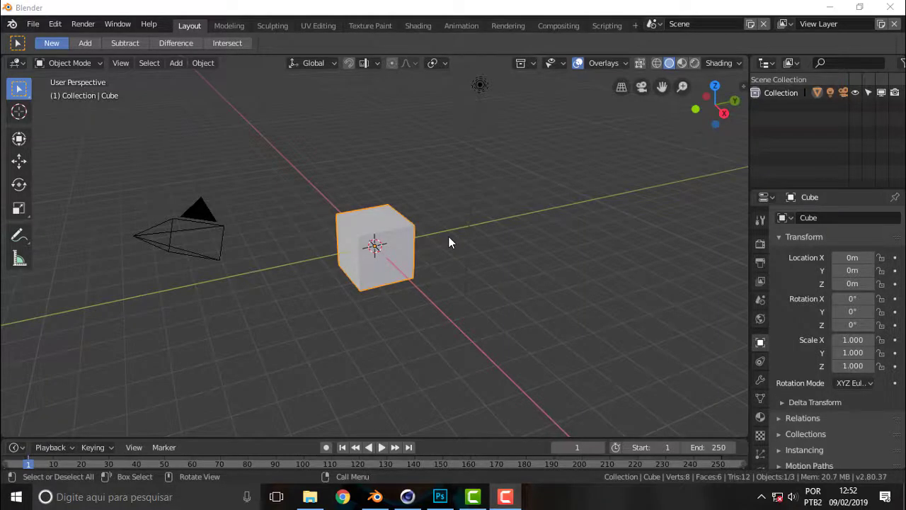
# Orbit and zoom around the default cube, then bring up the File > Open Recent list.
pyautogui.moveTo(449, 243)
pyautogui.mouseDown(button='middle')
pyautogui.moveTo(487, 212)
pyautogui.moveTo(458, 229)
pyautogui.mouseUp(button='middle')
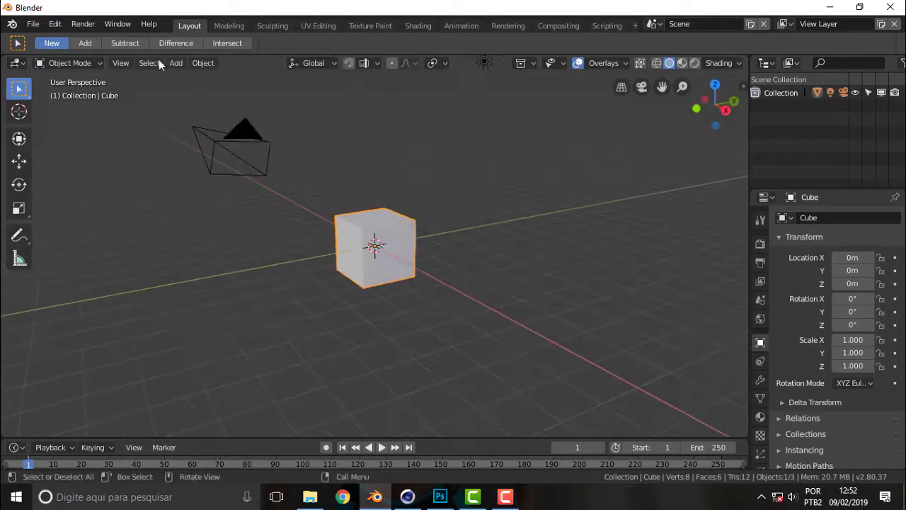
pyautogui.scroll(3, 528, 189)
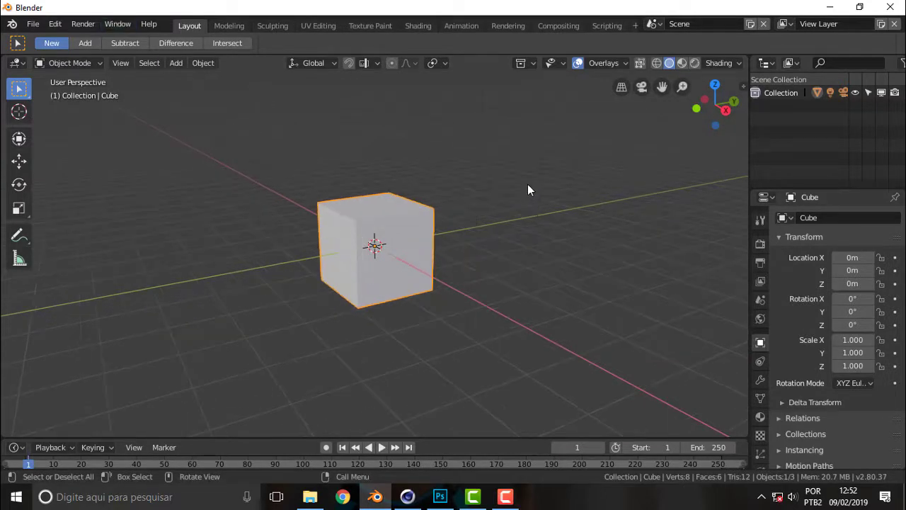
pyautogui.scroll(3, 527, 189)
pyautogui.moveTo(527, 190)
pyautogui.mouseDown(button='middle')
pyautogui.moveTo(383, 196)
pyautogui.moveTo(601, 188)
pyautogui.moveTo(518, 190)
pyautogui.mouseUp(button='middle')
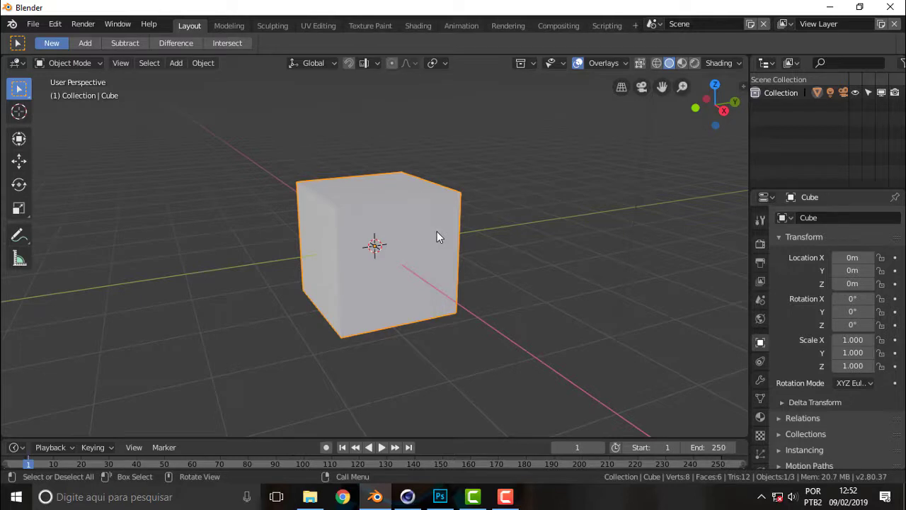
pyautogui.click(34, 25)
pyautogui.moveTo(66, 66)
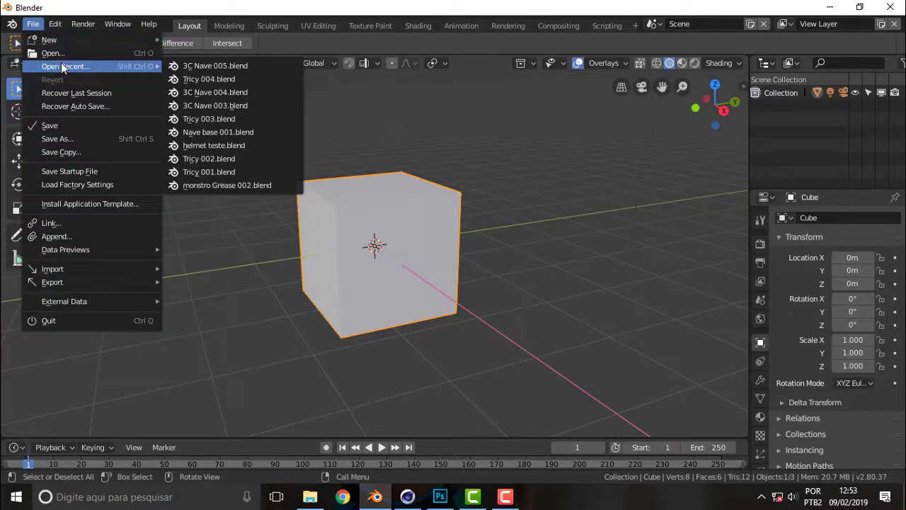
# Load 3C Nave 005.blend, switch the viewport to LookDev shading, and open Preferences.
pyautogui.click(196, 69)
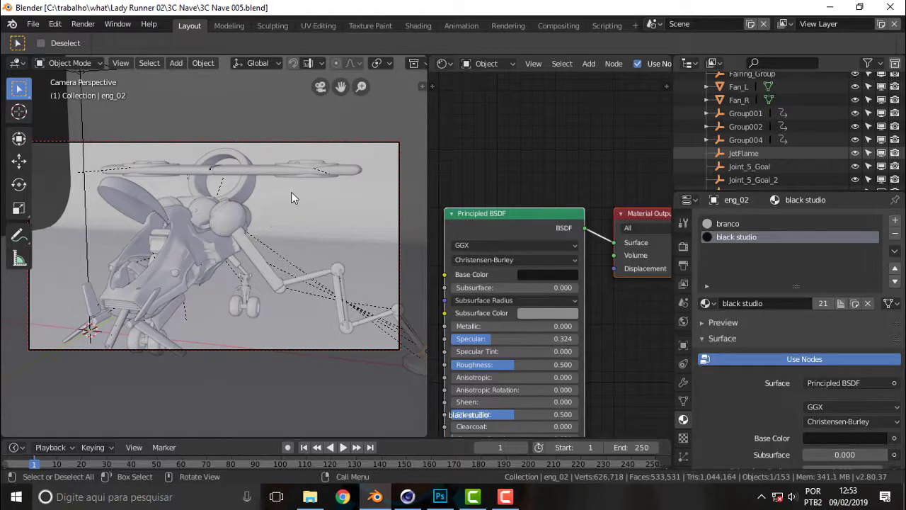
pyautogui.press('z')
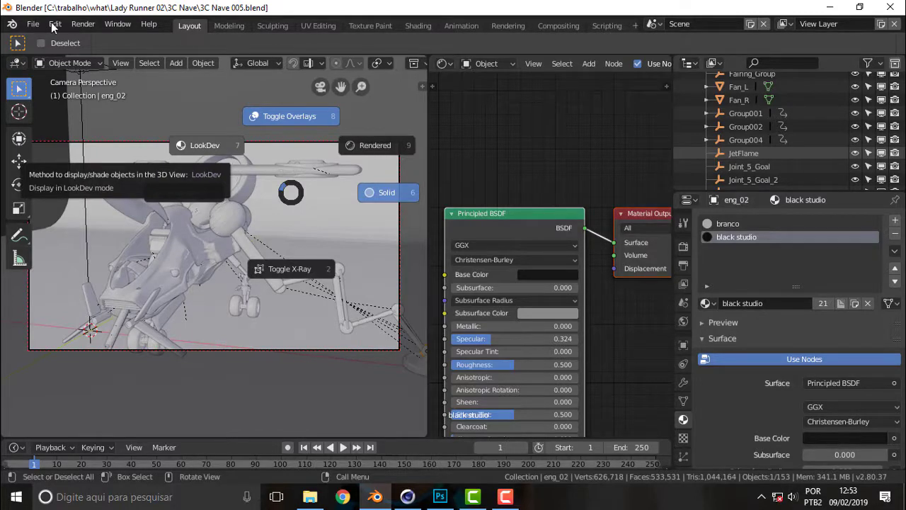
pyautogui.click(34, 25)
pyautogui.click(34, 24)
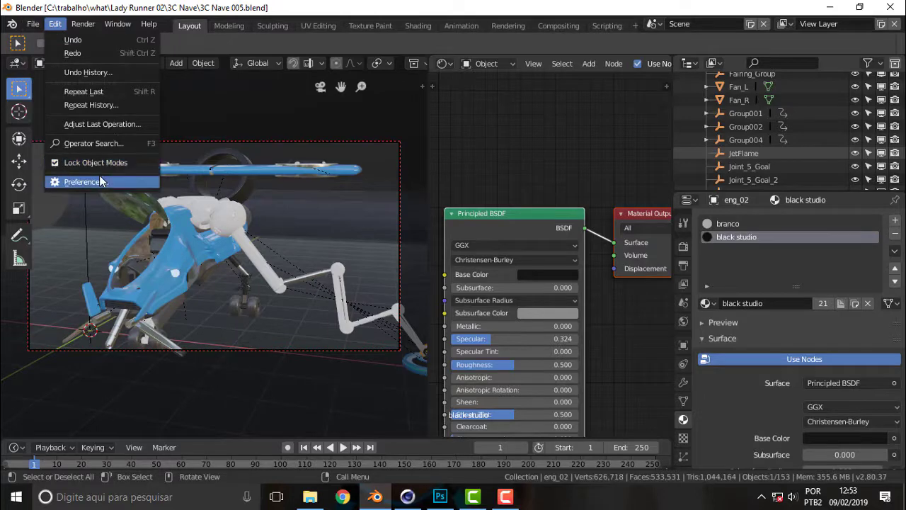
pyautogui.click(88, 182)
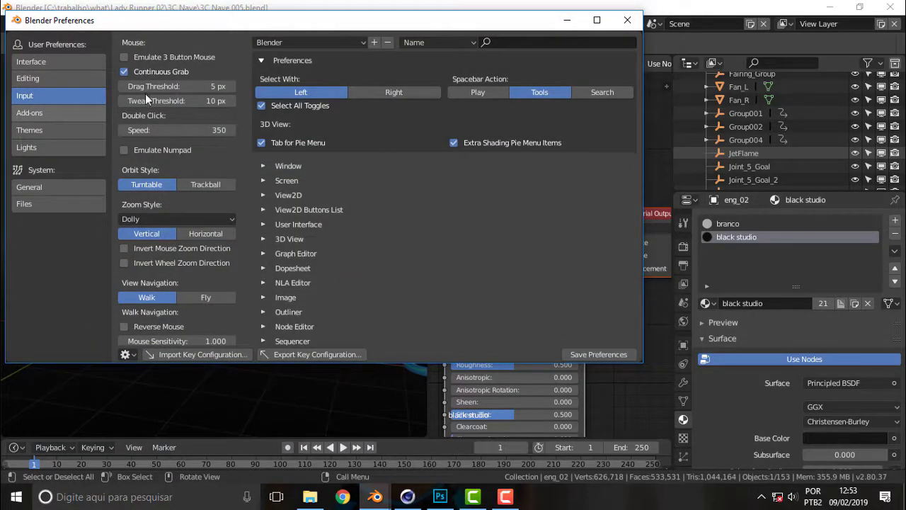
# Browse the Add-ons and Lights preference pages, scrolling through the full add-on list.
pyautogui.click(49, 113)
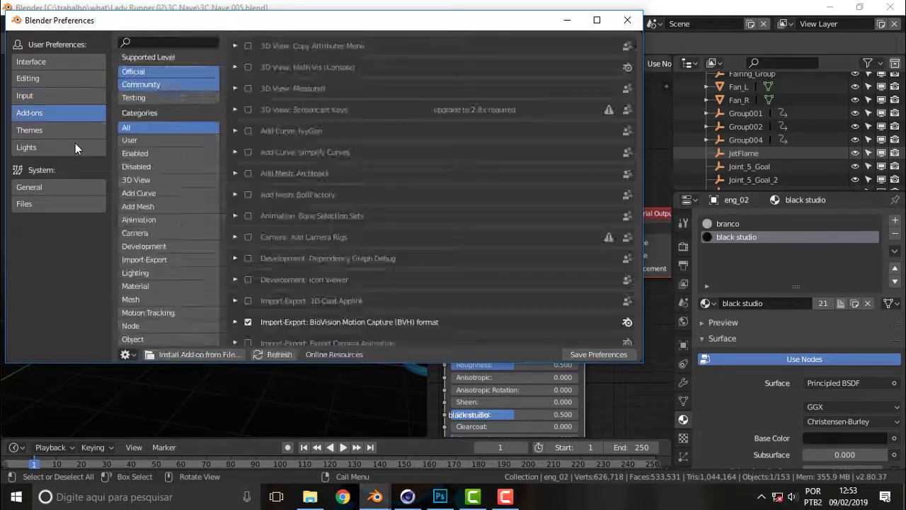
pyautogui.click(75, 147)
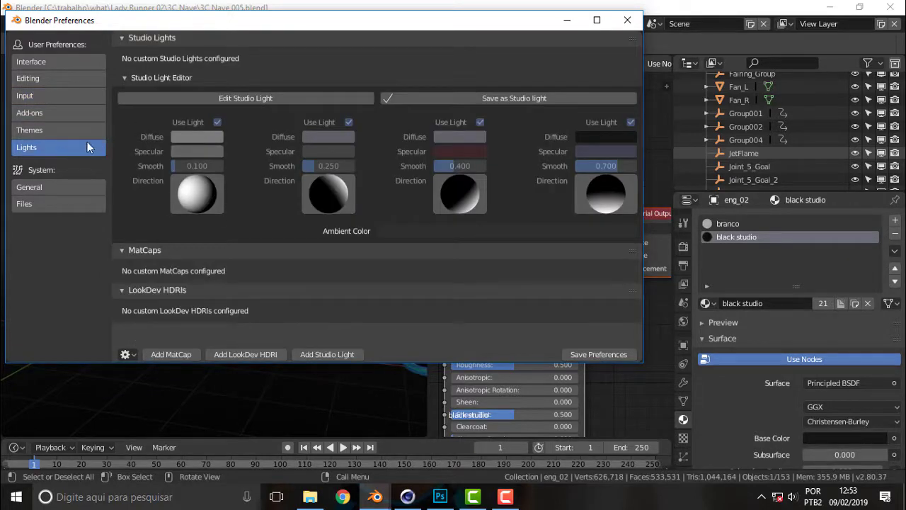
pyautogui.click(39, 112)
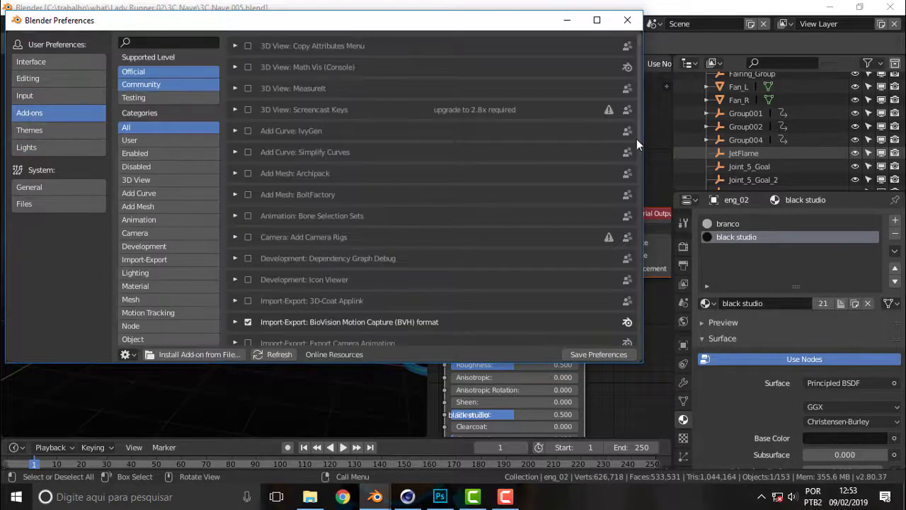
pyautogui.scroll(-2, 642, 129)
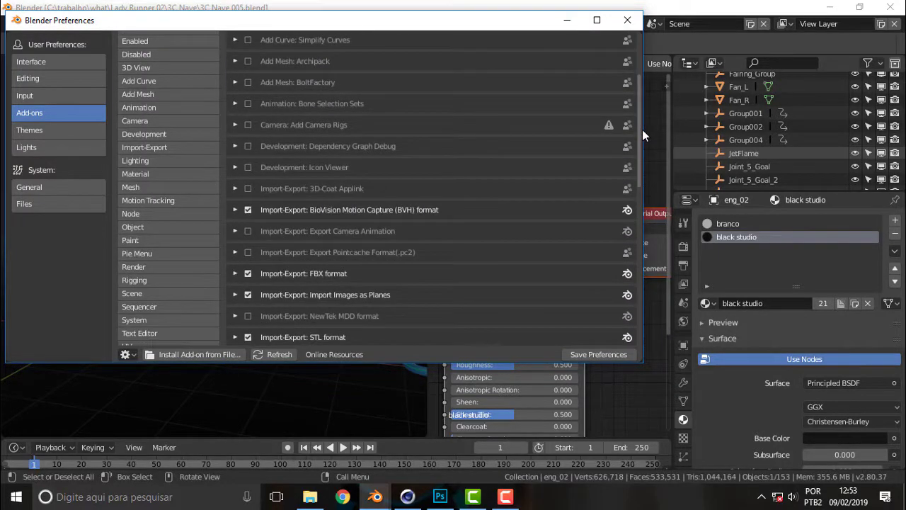
pyautogui.scroll(-5, 642, 129)
pyautogui.scroll(-5, 652, 212)
pyautogui.scroll(-5, 660, 284)
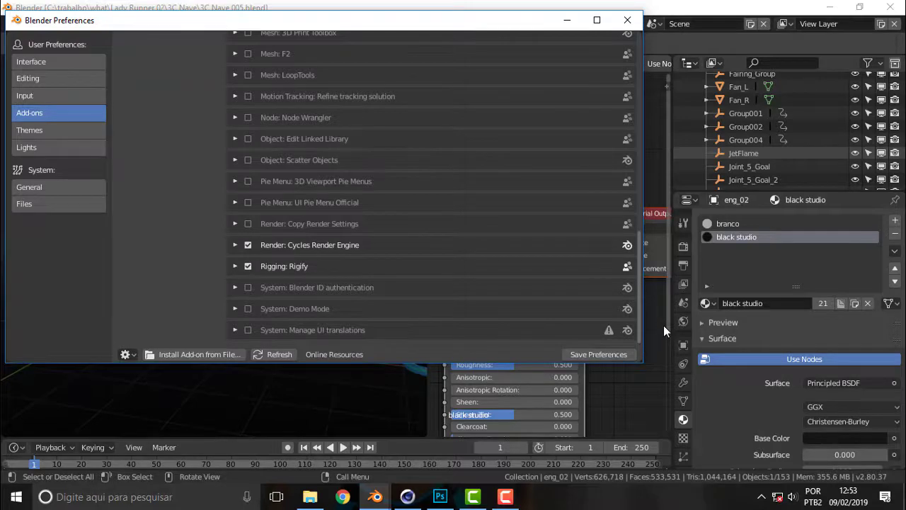
pyautogui.scroll(8, 662, 297)
pyautogui.scroll(10, 651, 212)
pyautogui.scroll(2, 641, 159)
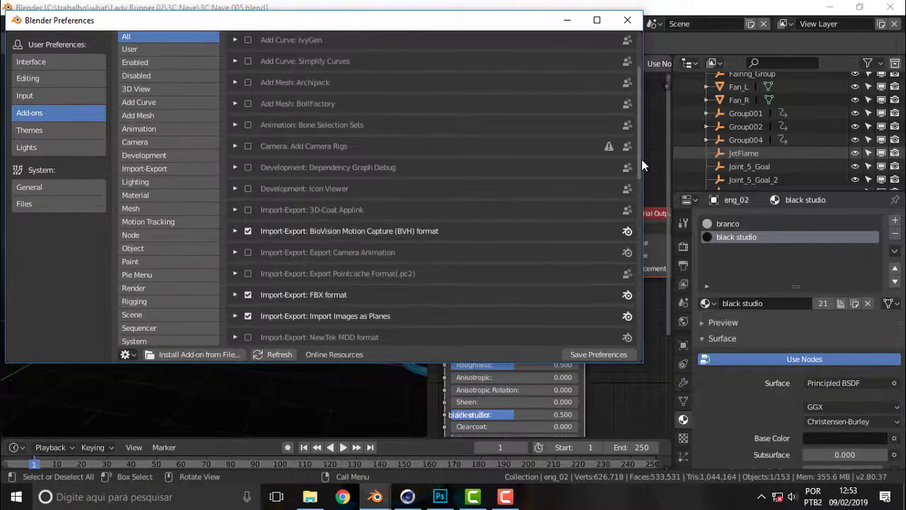
pyautogui.scroll(3, 642, 159)
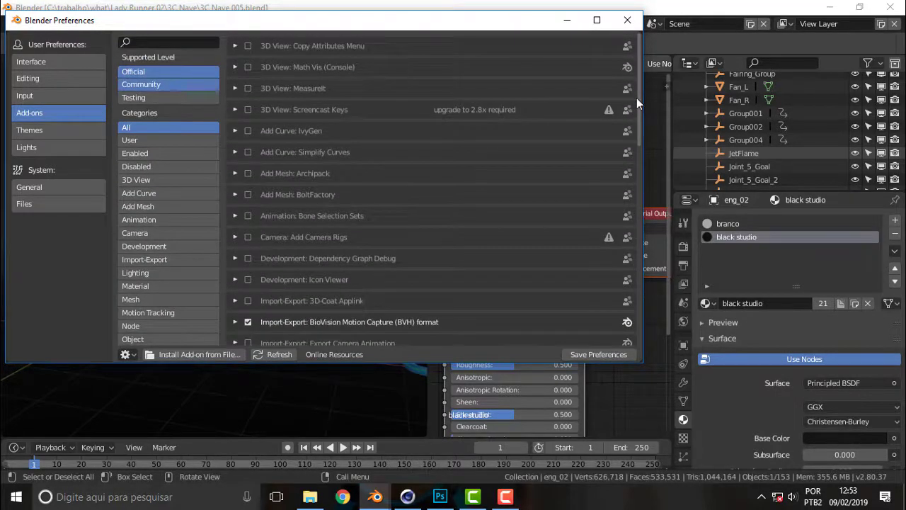
pyautogui.scroll(-1, 637, 106)
# Filter the add-on list to Enabled add-ons, then close the Preferences window.
pyautogui.click(132, 107)
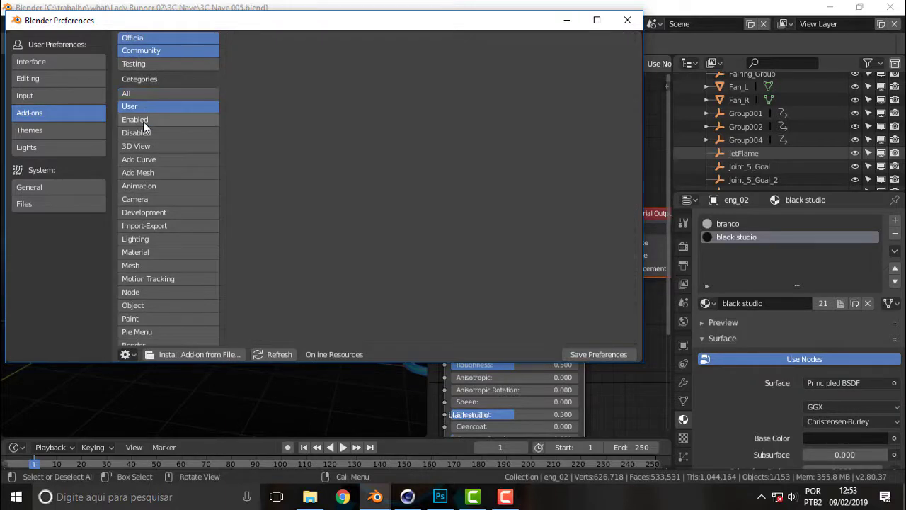
pyautogui.click(143, 121)
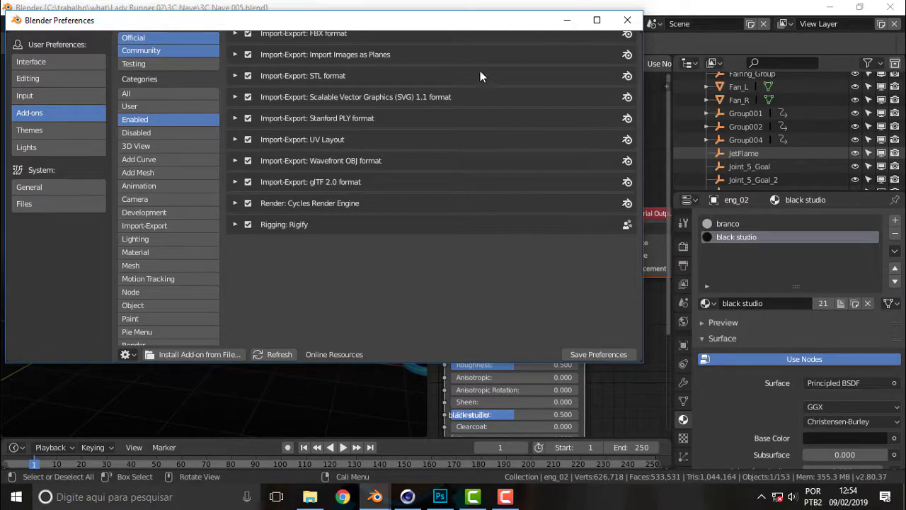
pyautogui.click(627, 20)
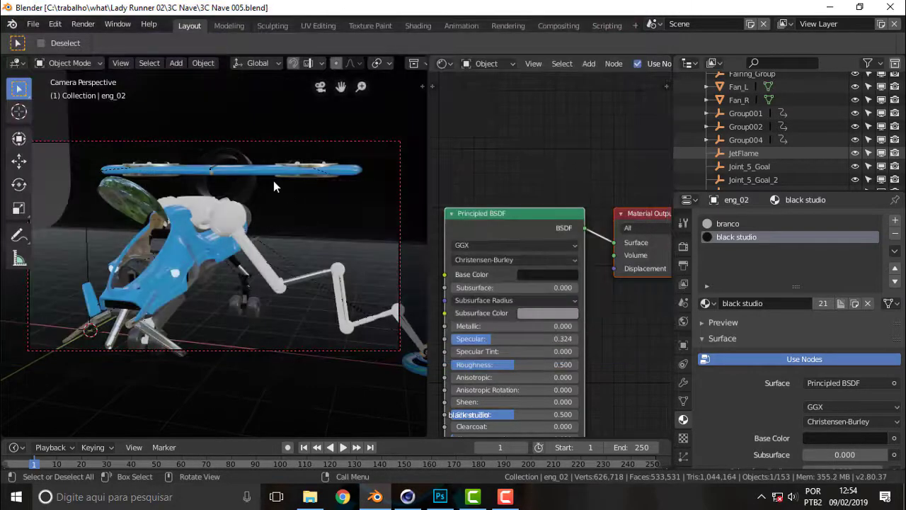
# View the aircraft in Rendered shading, close in on the landing-gear tyres, then switch to VLC.
pyautogui.press('z')
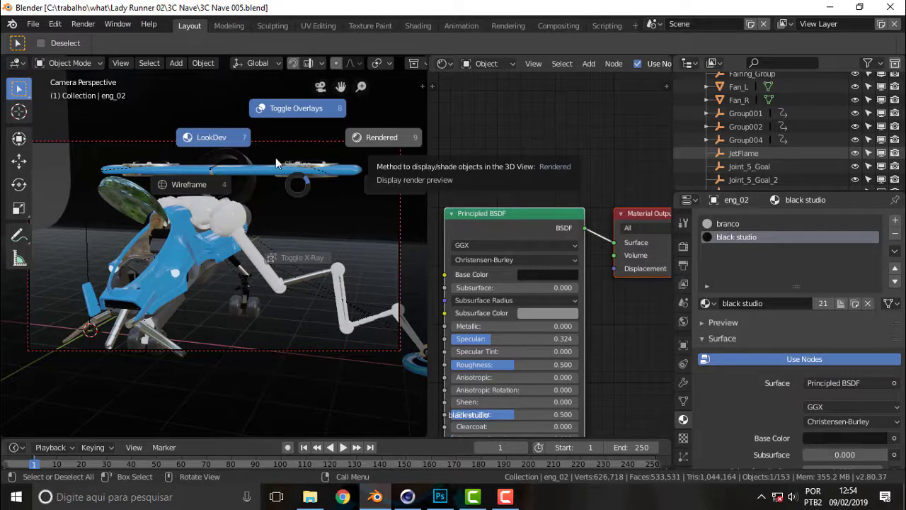
pyautogui.click(269, 232)
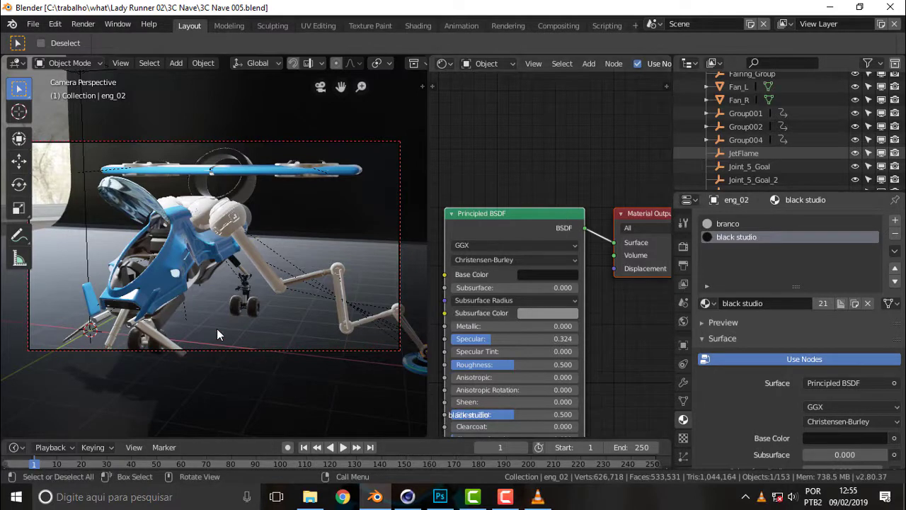
pyautogui.scroll(3, 216, 329)
pyautogui.scroll(2, 215, 313)
pyautogui.scroll(3, 273, 256)
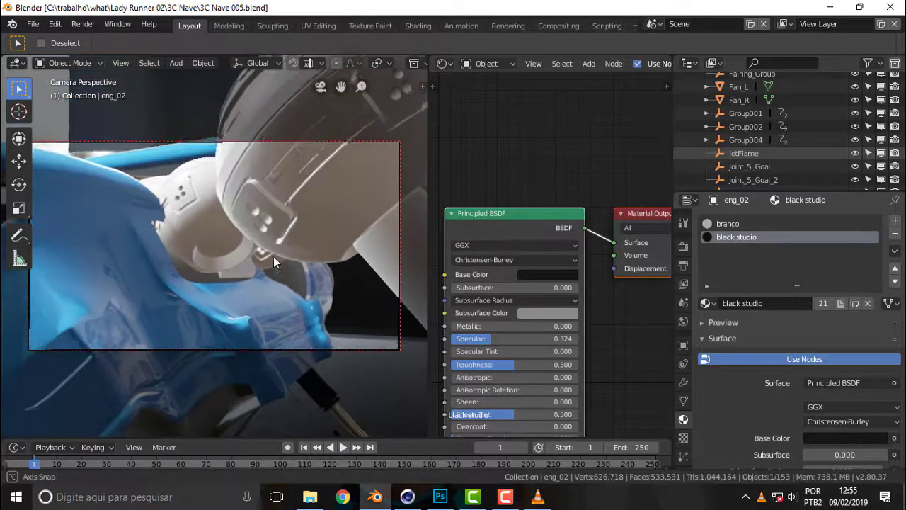
pyautogui.moveTo(340, 86); pyautogui.dragTo(340, 114)
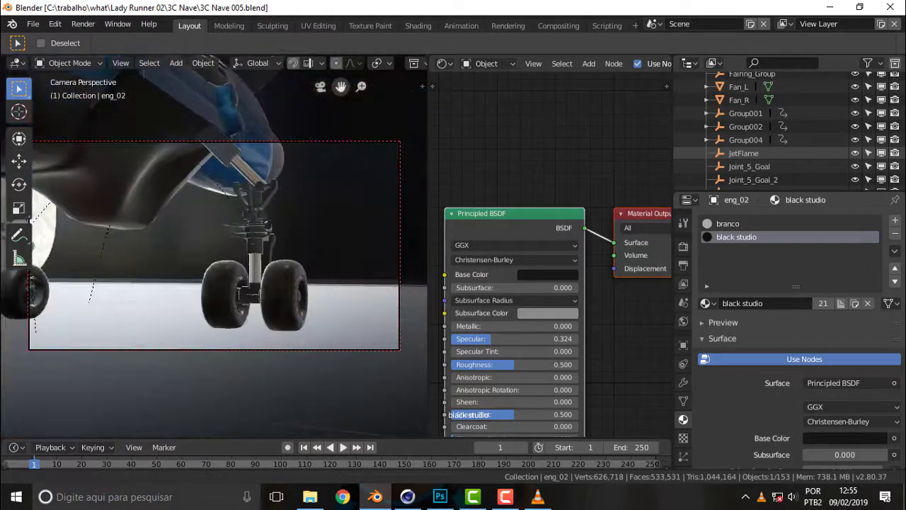
pyautogui.scroll(2, 310, 261)
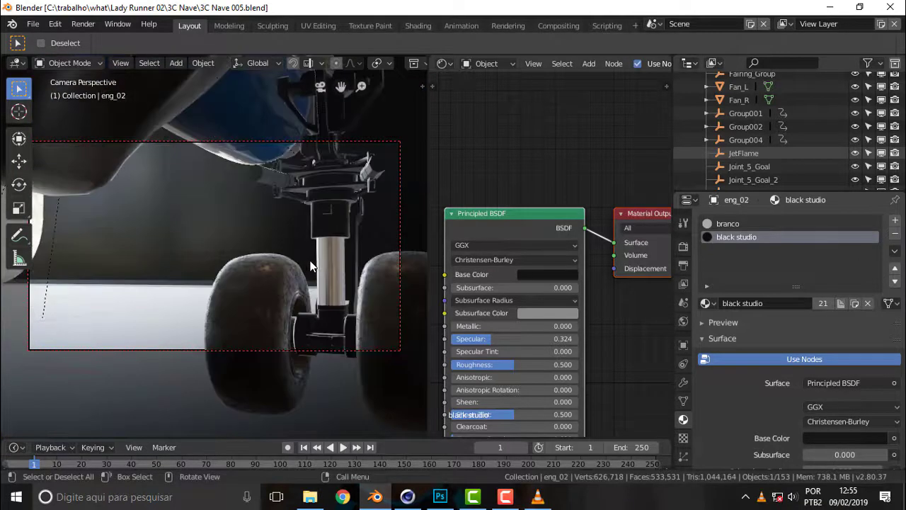
pyautogui.moveTo(341, 85); pyautogui.dragTo(347, 207)
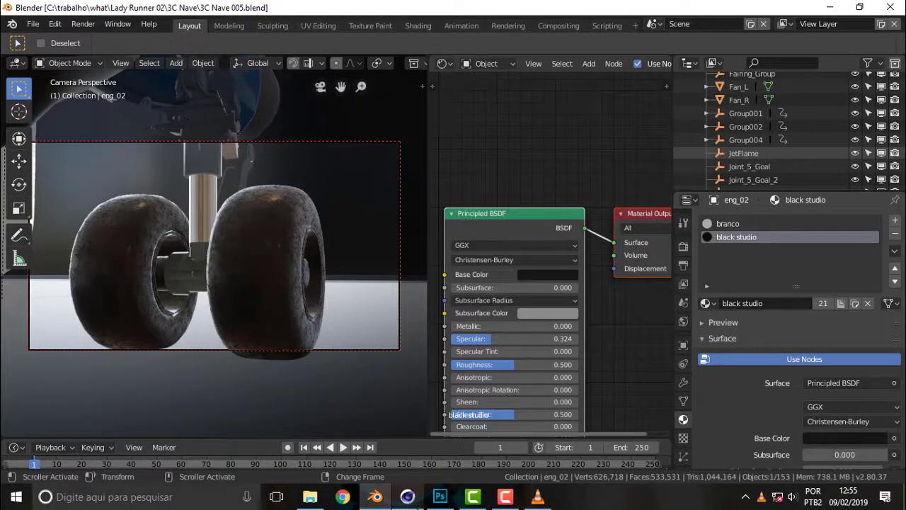
pyautogui.click(537, 497)
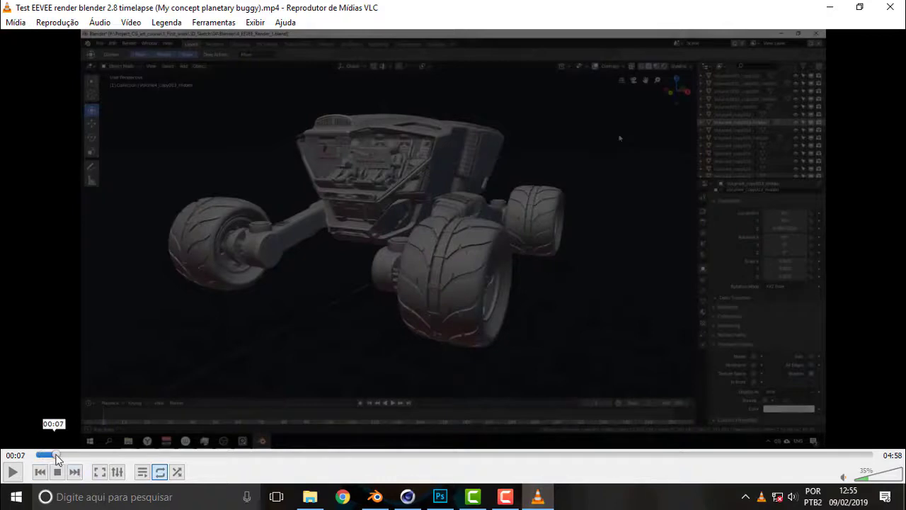
# Scrub the buggy timelapse to 00:48, 01:30 and 02:30, then pause it.
pyautogui.click(58, 454)
pyautogui.moveTo(79, 455); pyautogui.dragTo(171, 455)
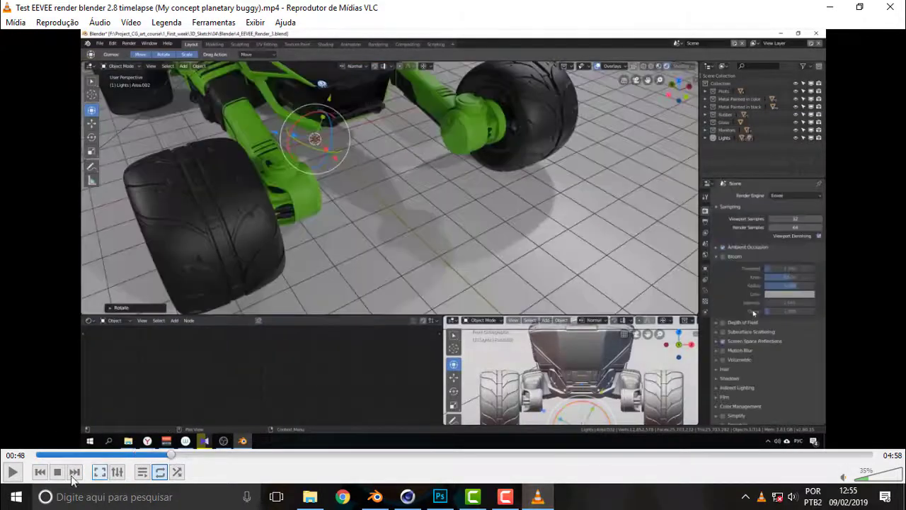
pyautogui.click(14, 471)
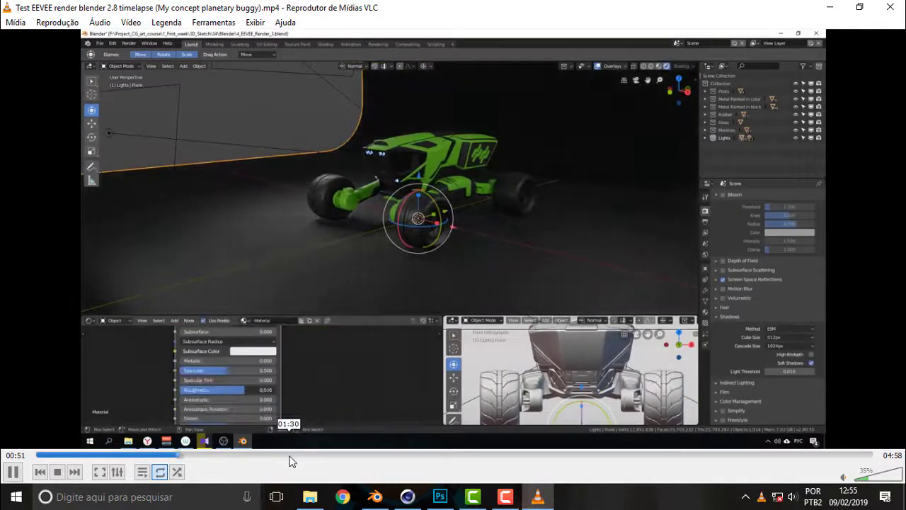
pyautogui.click(290, 454)
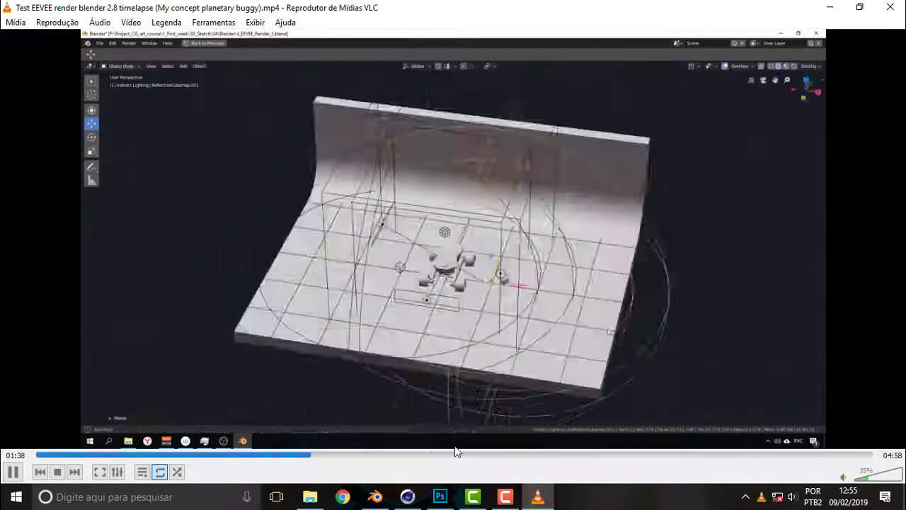
pyautogui.click(458, 454)
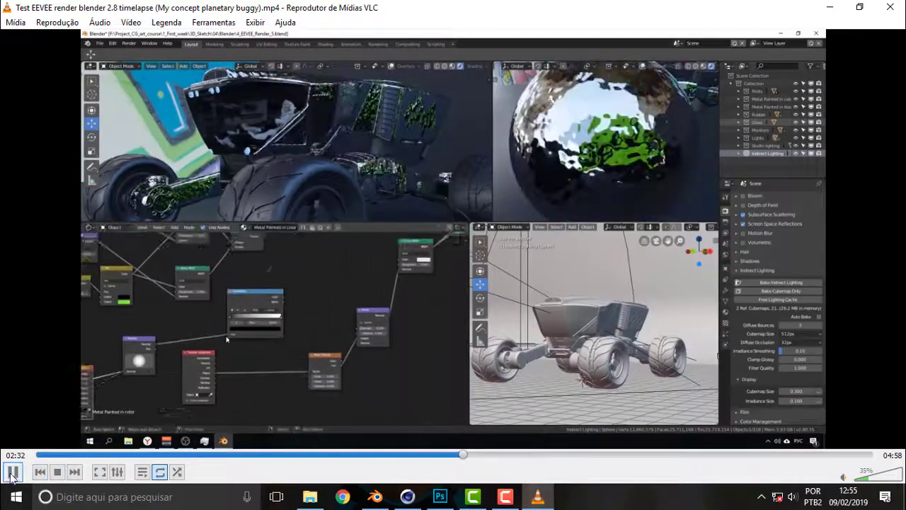
pyautogui.press('space')
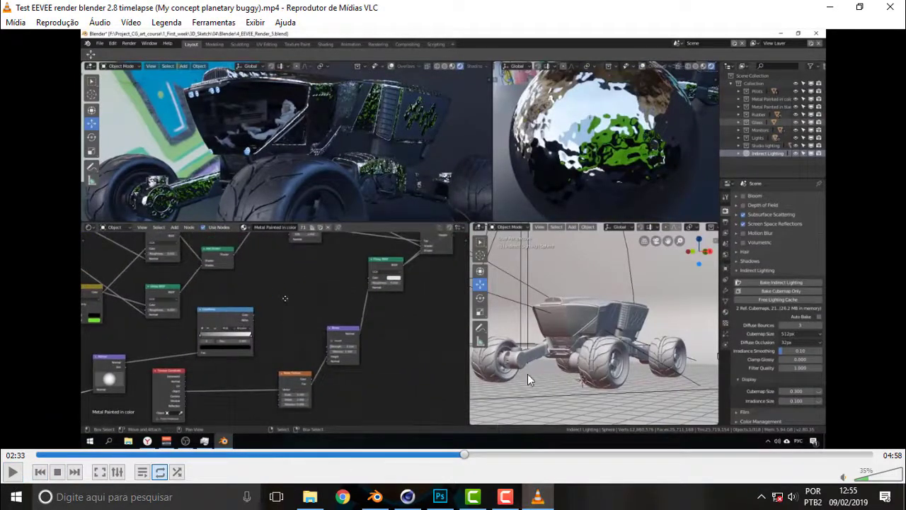
# Jump through 03:08, 04:16, 04:26 and back to 00:45, then return to Blender.
pyautogui.click(568, 453)
pyautogui.moveTo(568, 454); pyautogui.dragTo(756, 453)
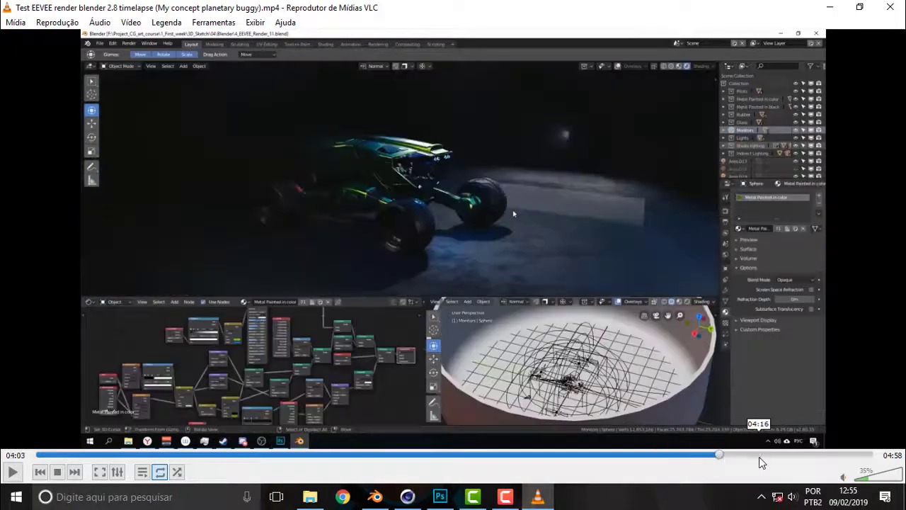
pyautogui.click(788, 459)
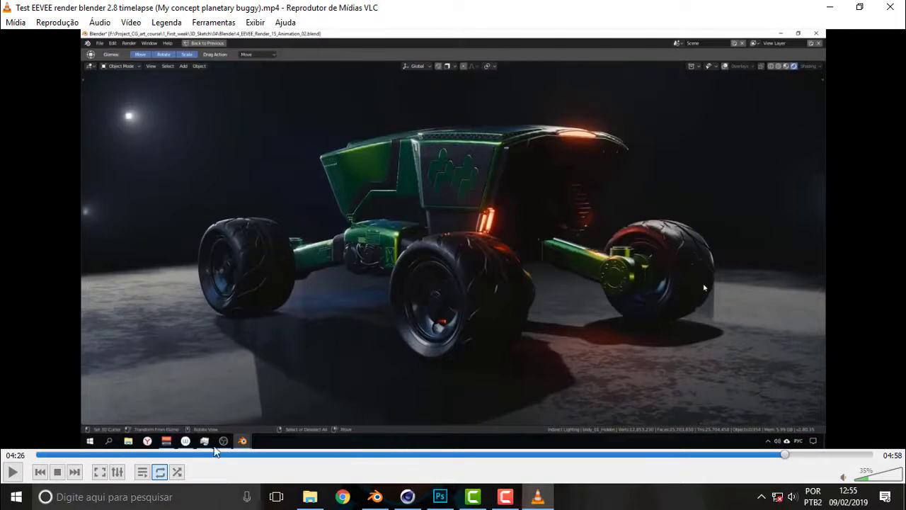
pyautogui.click(143, 456)
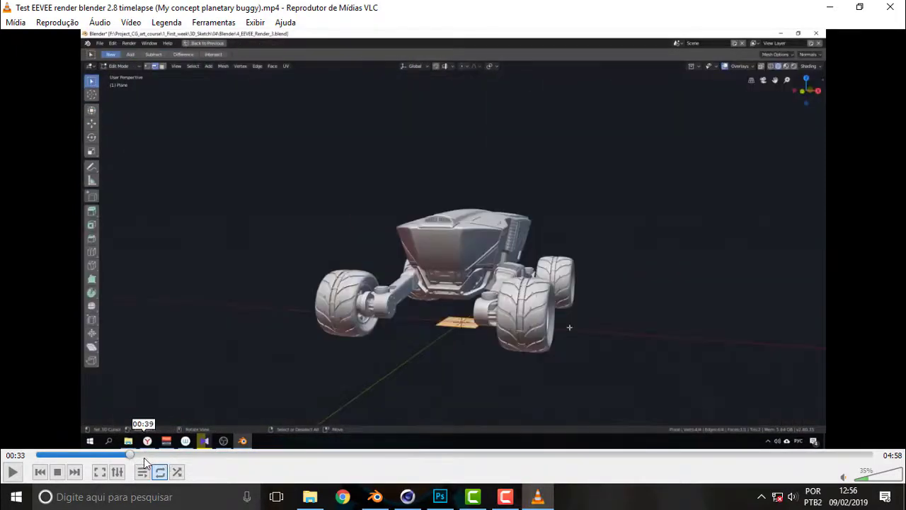
pyautogui.click(145, 455)
pyautogui.click(164, 455)
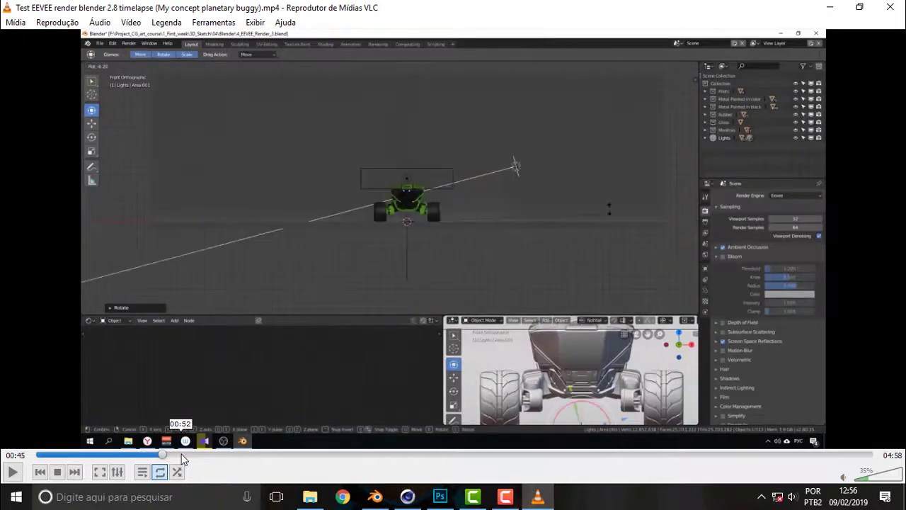
pyautogui.click(385, 499)
pyautogui.click(35, 25)
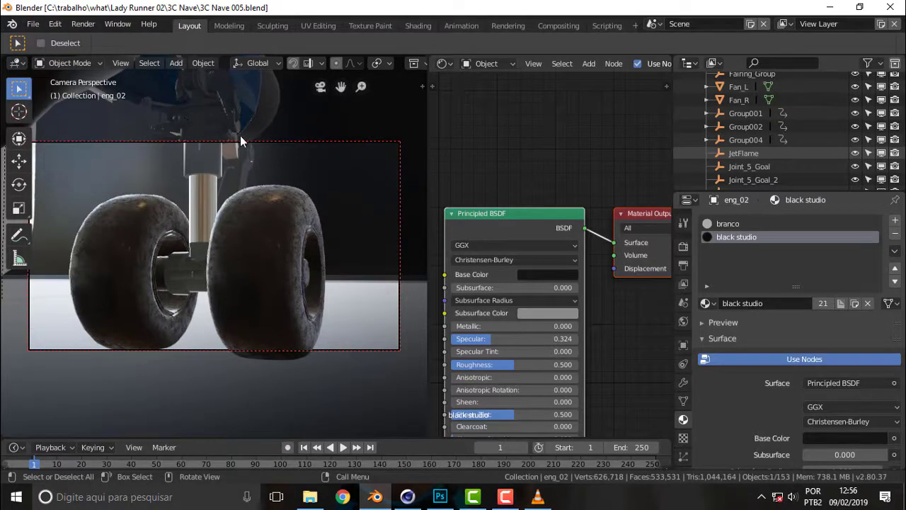
pyautogui.hotkey('shift', 'a')
pyautogui.scroll(-5, 293, 207)
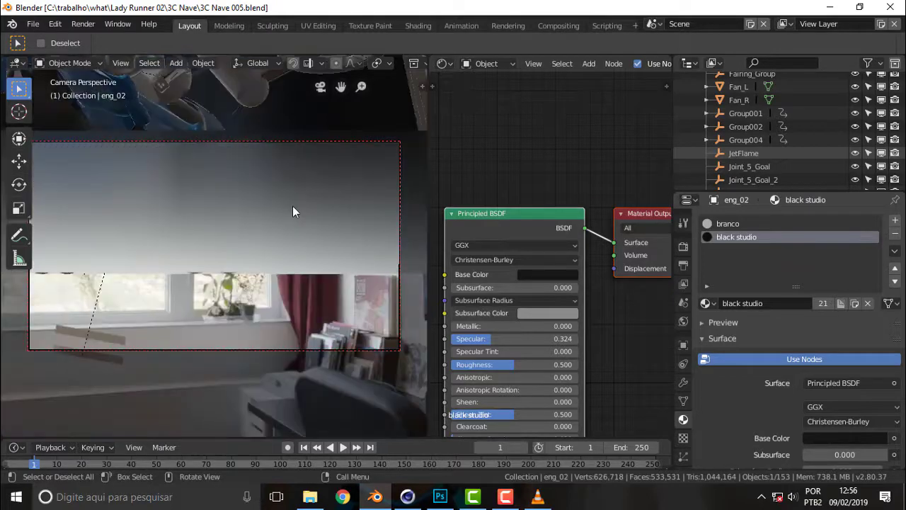
pyautogui.scroll(5, 292, 206)
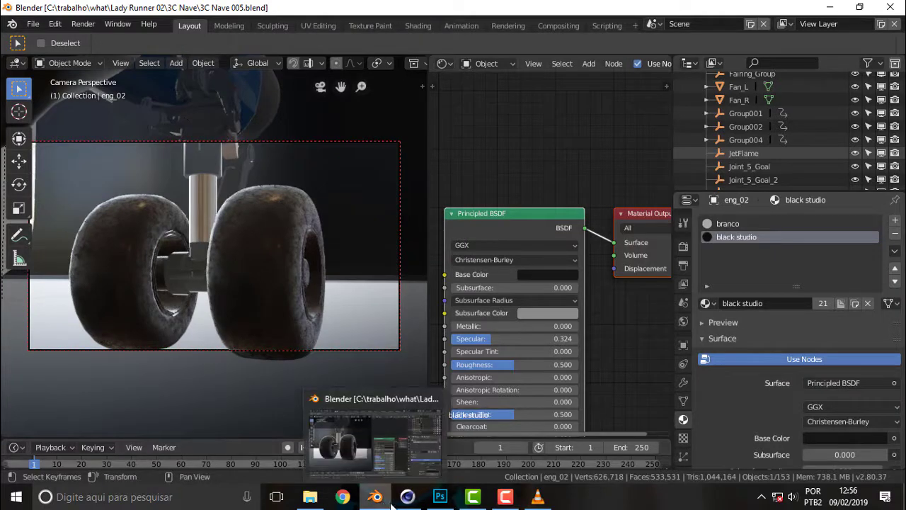
pyautogui.click(539, 497)
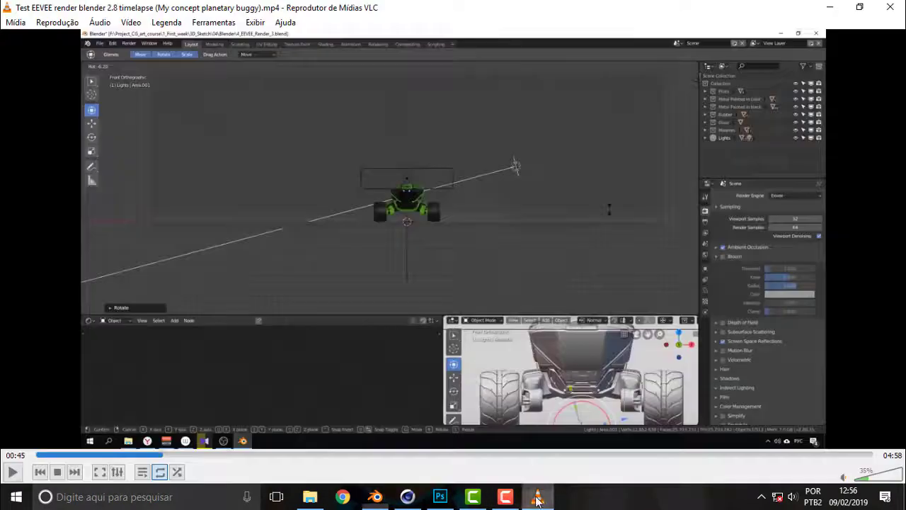
pyautogui.click(708, 454)
pyautogui.click(752, 453)
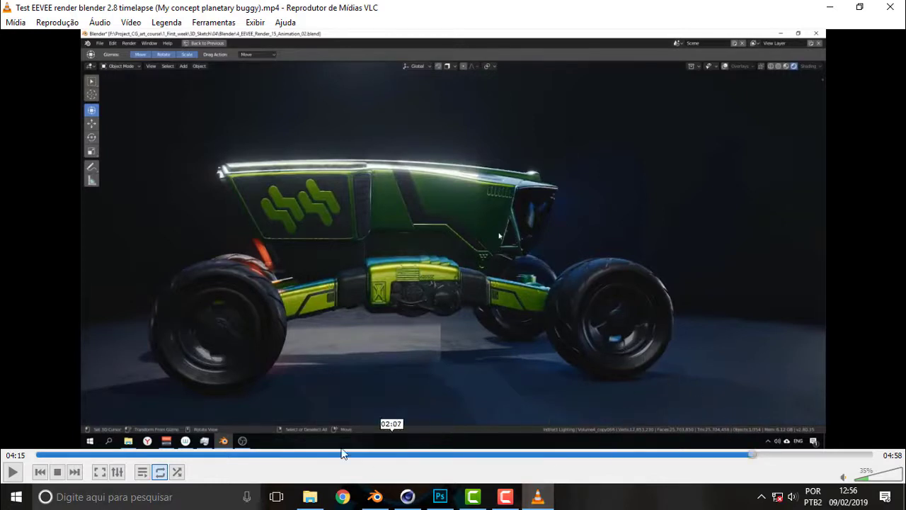
pyautogui.click(270, 455)
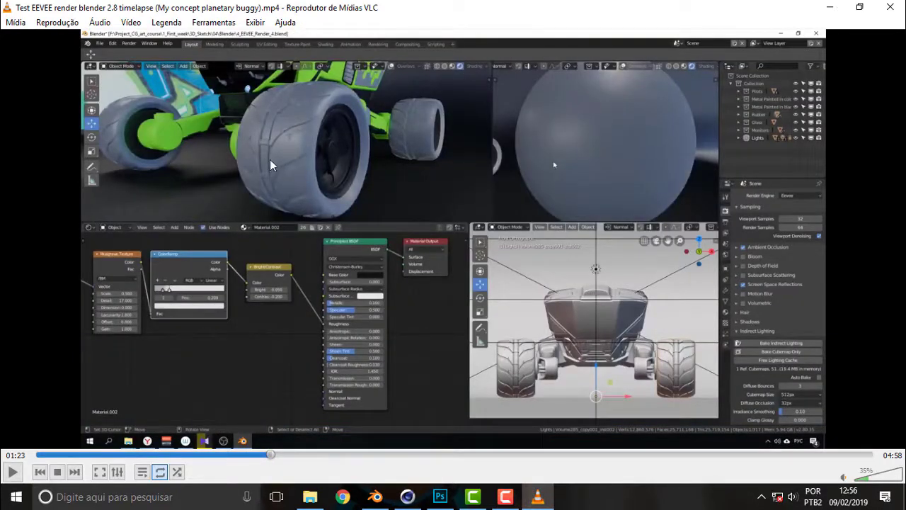
pyautogui.click(288, 456)
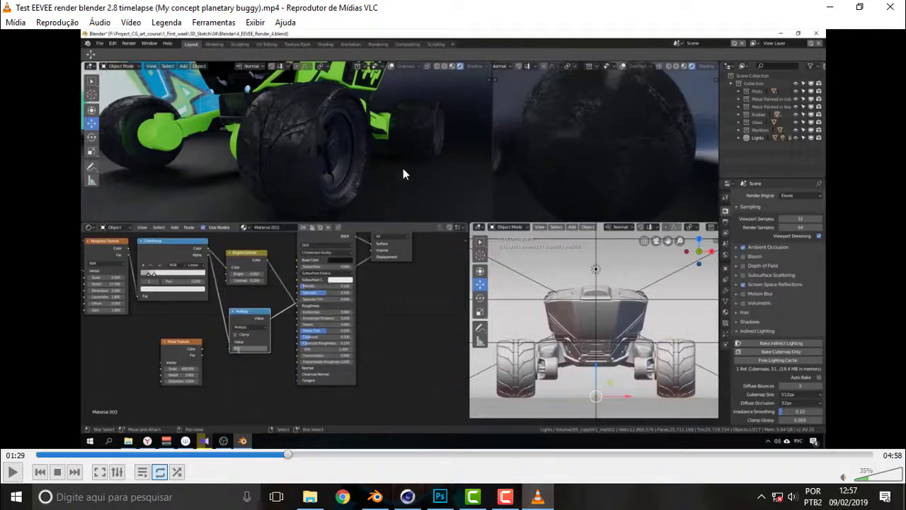
pyautogui.click(375, 496)
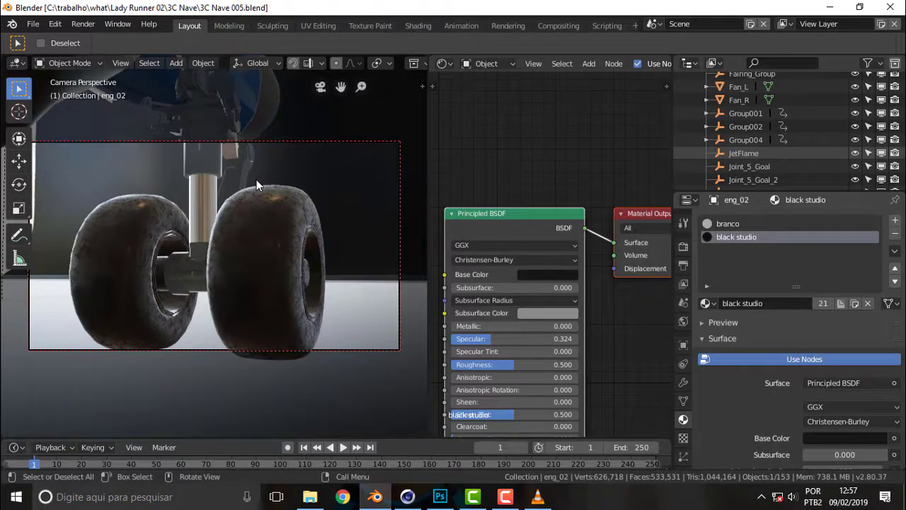
pyautogui.scroll(-5, 257, 179)
pyautogui.scroll(5, 256, 179)
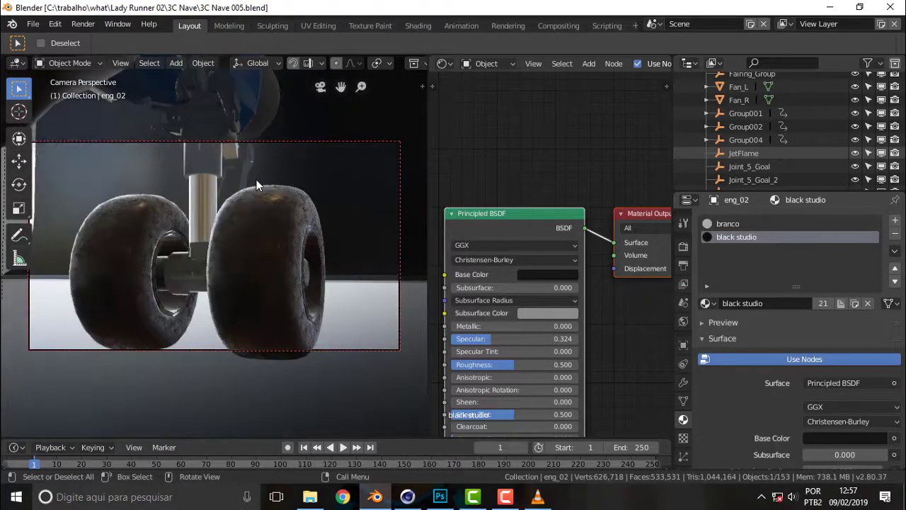
# Select the right tyre pneu_004 and pan to its Bright/Contrast node (Contrast -0.400) feeding the Principled BSDF.
pyautogui.click(263, 221)
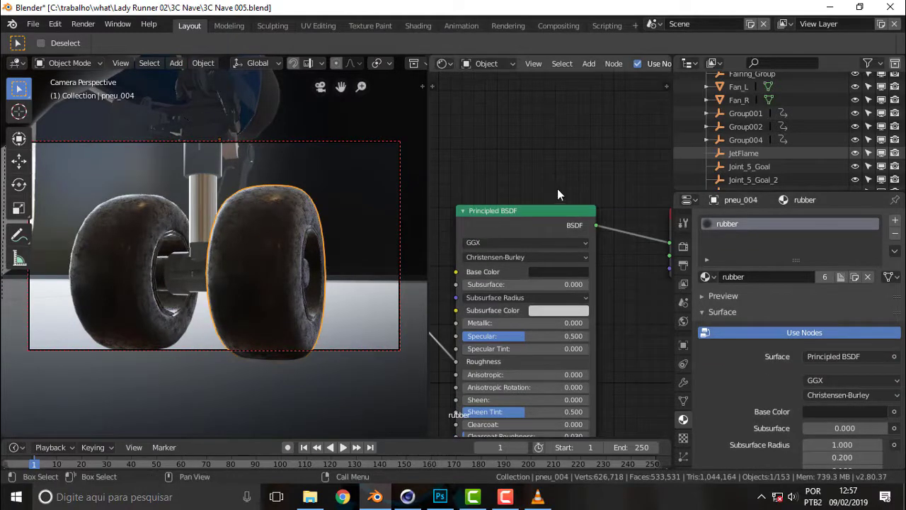
pyautogui.moveTo(482, 163); pyautogui.dragTo(552, 407, button='middle')
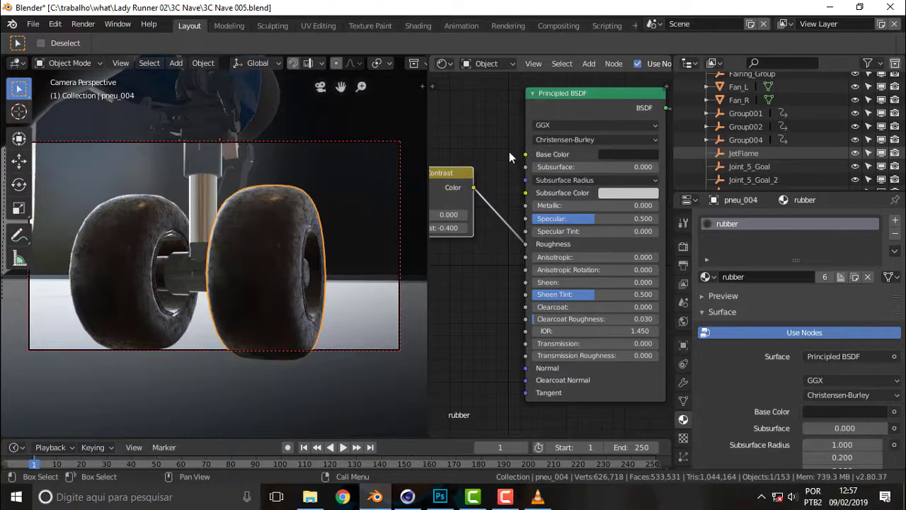
pyautogui.scroll(-1, 507, 151)
pyautogui.moveTo(481, 130)
pyautogui.mouseDown(button='middle')
pyautogui.moveTo(444, 111)
pyautogui.moveTo(354, 157)
pyautogui.mouseUp(button='middle')
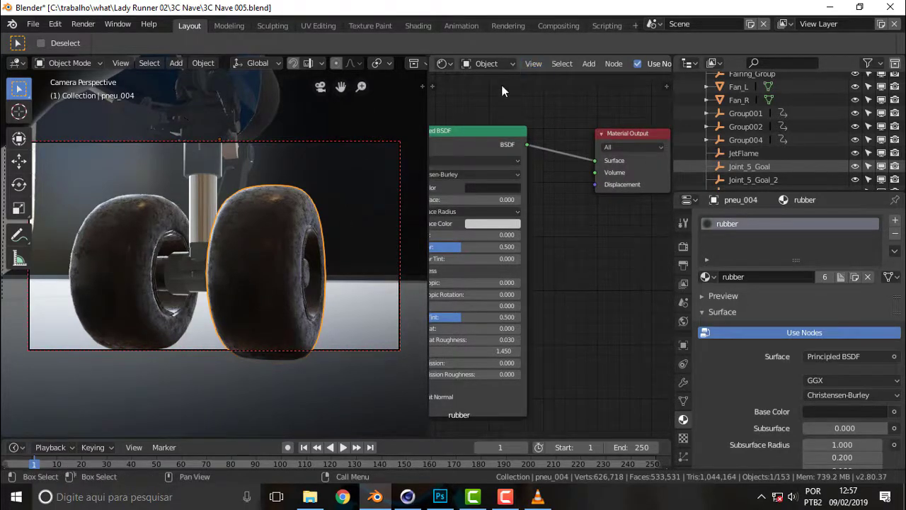
pyautogui.moveTo(489, 95); pyautogui.dragTo(605, 90, button='middle')
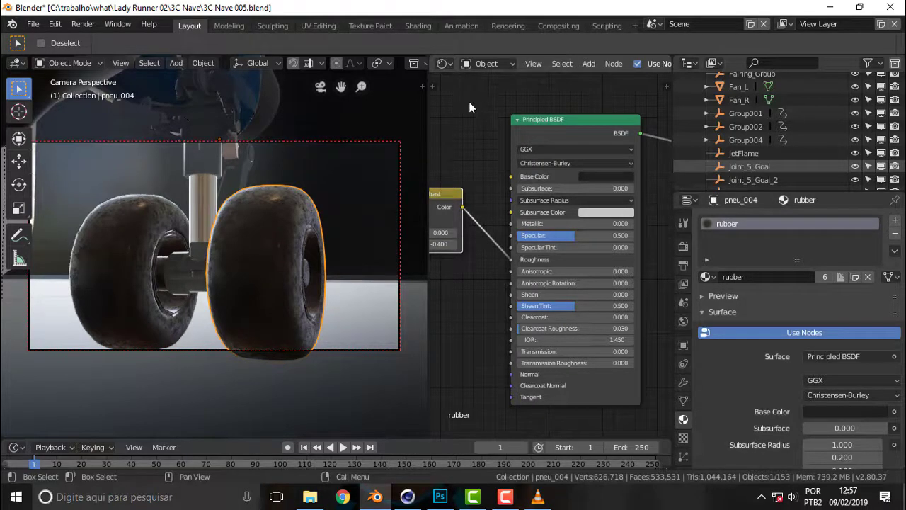
pyautogui.moveTo(418, 89)
pyautogui.mouseDown(button='middle')
pyautogui.moveTo(520, 97)
pyautogui.moveTo(453, 98)
pyautogui.moveTo(567, 77)
pyautogui.mouseUp(button='middle')
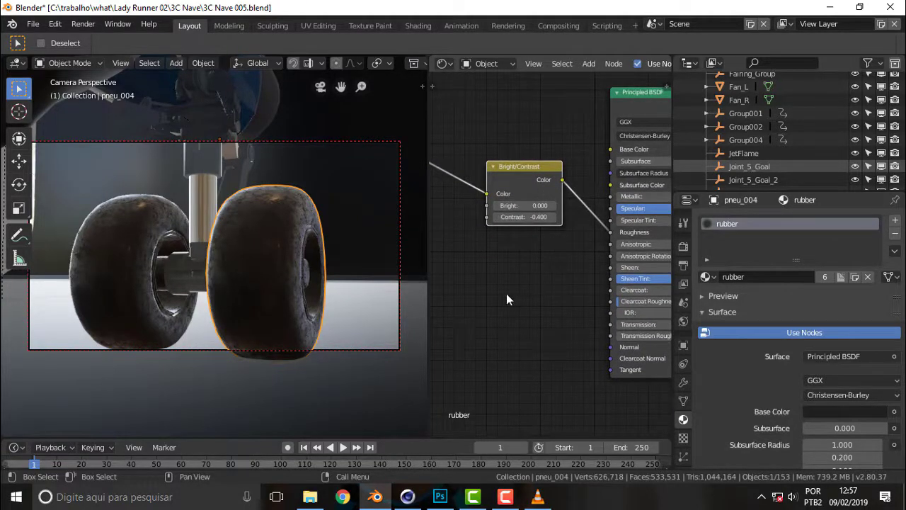
# Add a second Bright/Contrast node below the existing one.
pyautogui.hotkey('shift', 'a')
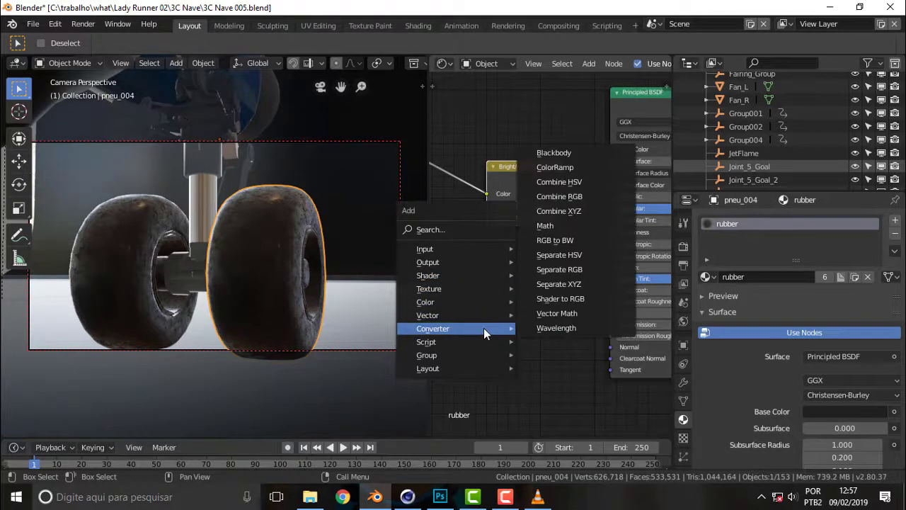
pyautogui.moveTo(426, 301)
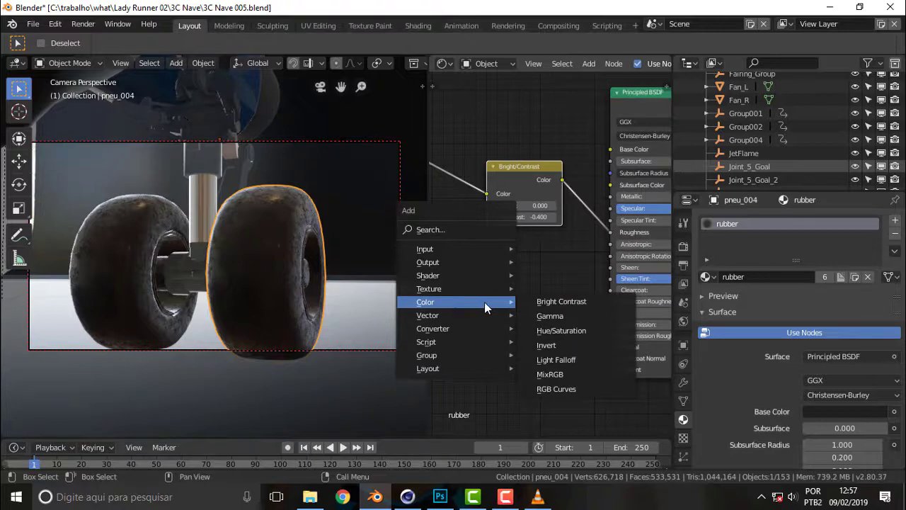
pyautogui.click(560, 302)
pyautogui.click(545, 298)
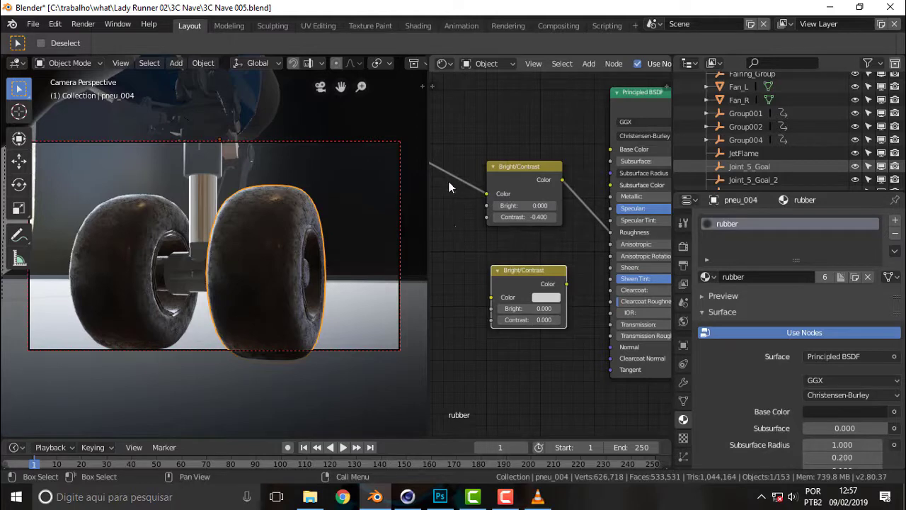
pyautogui.moveTo(463, 123)
pyautogui.mouseDown(button='middle')
pyautogui.moveTo(599, 115)
pyautogui.moveTo(553, 107)
pyautogui.mouseUp(button='middle')
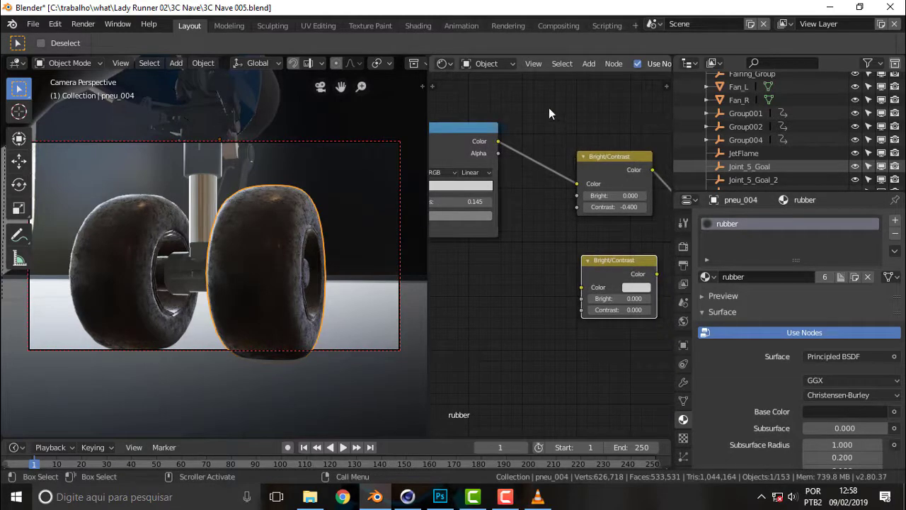
pyautogui.moveTo(553, 107)
pyautogui.mouseDown(button='middle')
pyautogui.moveTo(573, 109)
pyautogui.moveTo(613, 242)
pyautogui.mouseUp(button='middle')
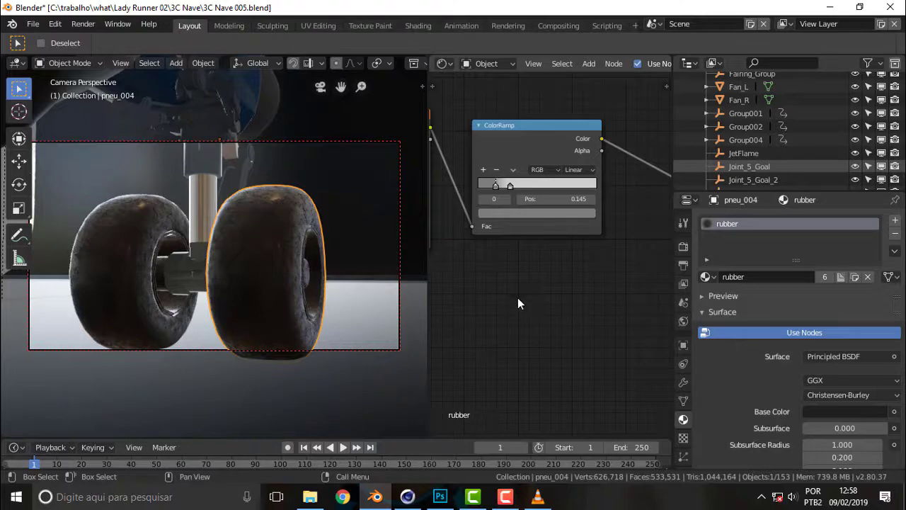
# Add a second ColorRamp below the first and try adjusting its black stop.
pyautogui.hotkey('shift', 'a')
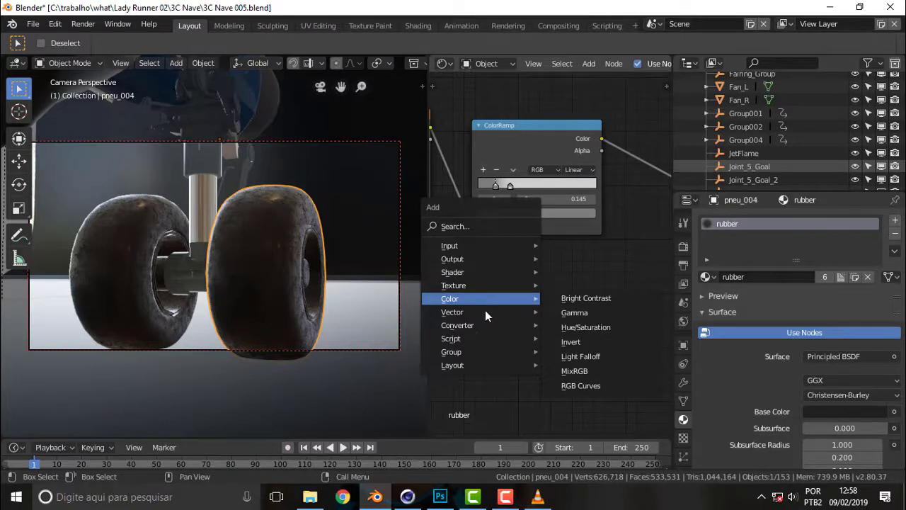
pyautogui.moveTo(457, 325)
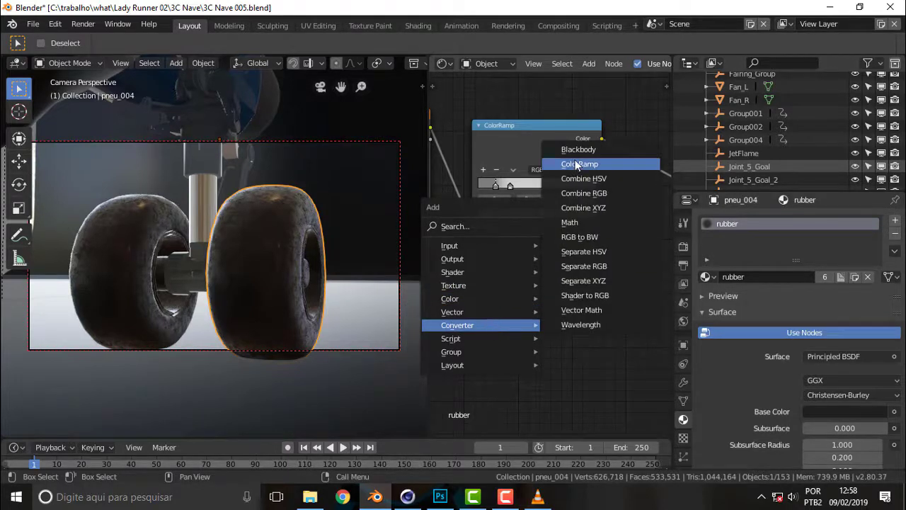
pyautogui.click(579, 163)
pyautogui.click(502, 318)
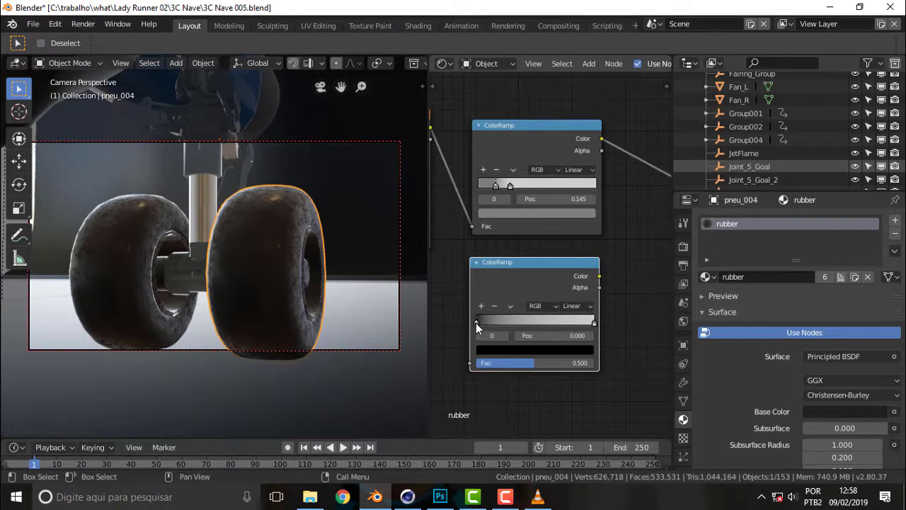
pyautogui.moveTo(477, 325)
pyautogui.mouseDown()
pyautogui.moveTo(501, 327)
pyautogui.moveTo(459, 323)
pyautogui.mouseUp()
pyautogui.moveTo(476, 324)
pyautogui.mouseDown()
pyautogui.moveTo(488, 325)
pyautogui.moveTo(466, 330)
pyautogui.mouseUp()
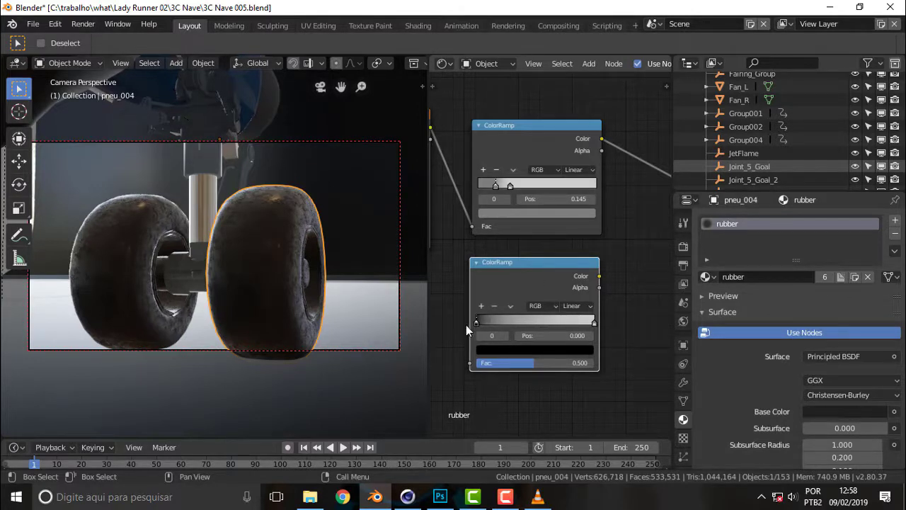
pyautogui.click(523, 349)
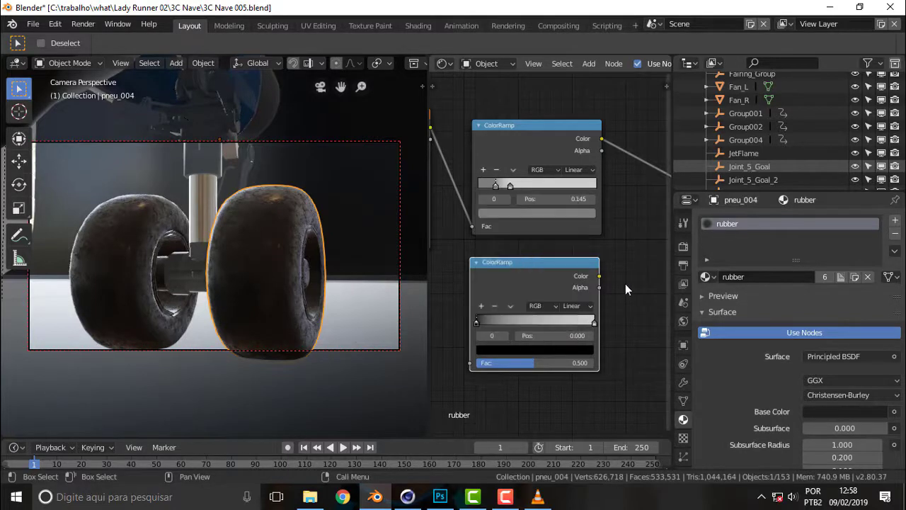
pyautogui.moveTo(527, 261); pyautogui.dragTo(531, 263)
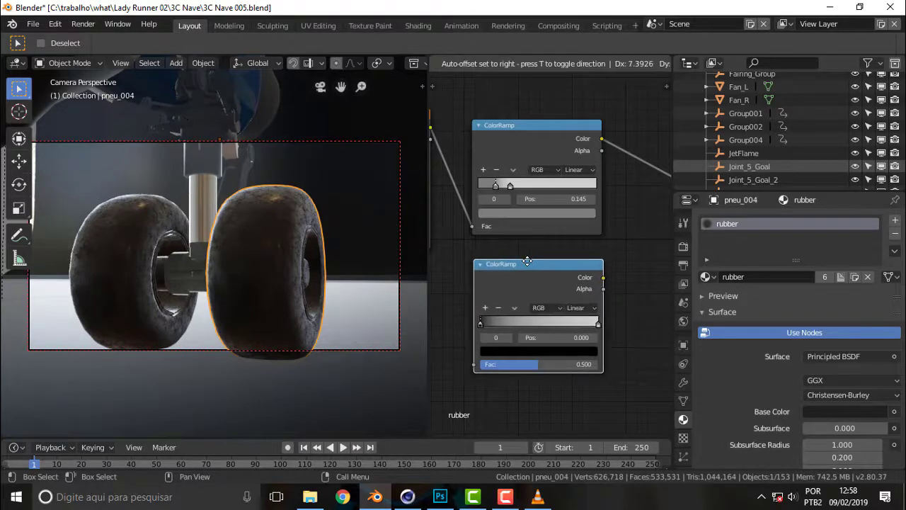
pyautogui.moveTo(452, 250)
pyautogui.mouseDown(button='middle')
pyautogui.moveTo(593, 238)
pyautogui.moveTo(562, 224)
pyautogui.mouseUp(button='middle')
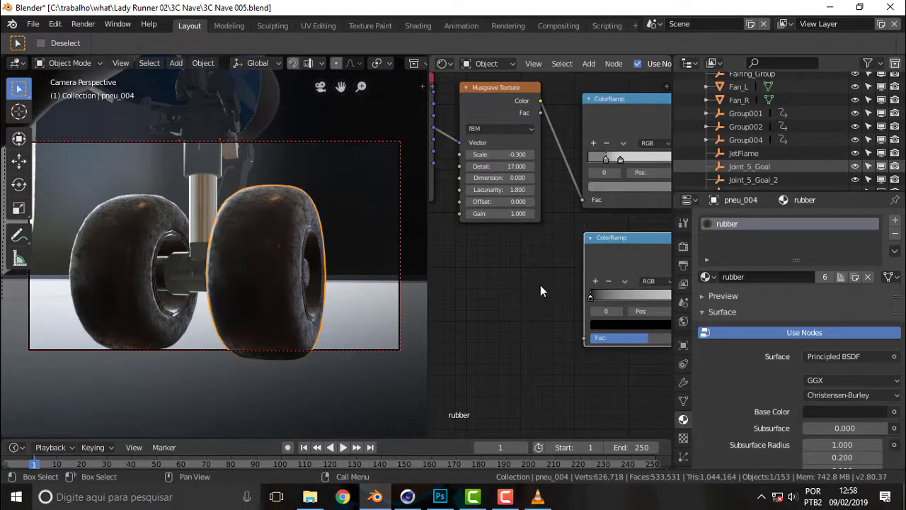
# Add a second Musgrave Texture node below the first one.
pyautogui.hotkey('shift', 'a')
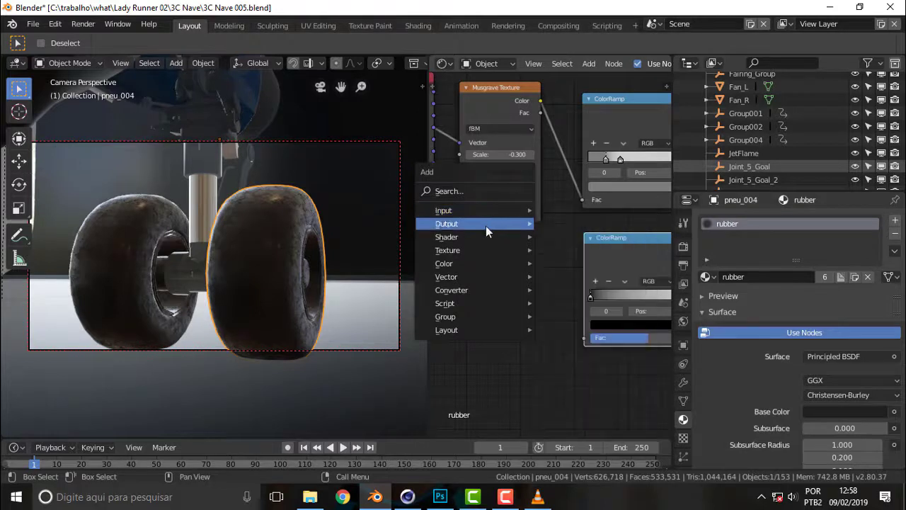
pyautogui.moveTo(448, 250)
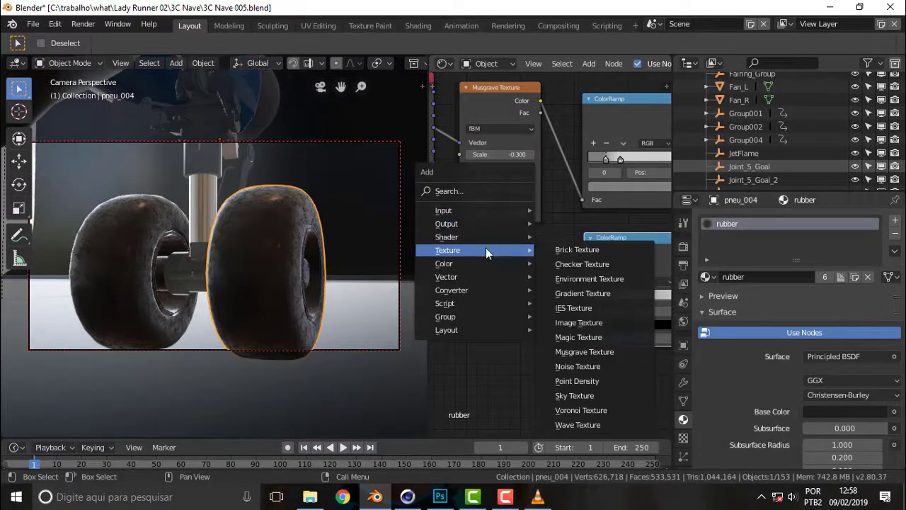
pyautogui.click(598, 352)
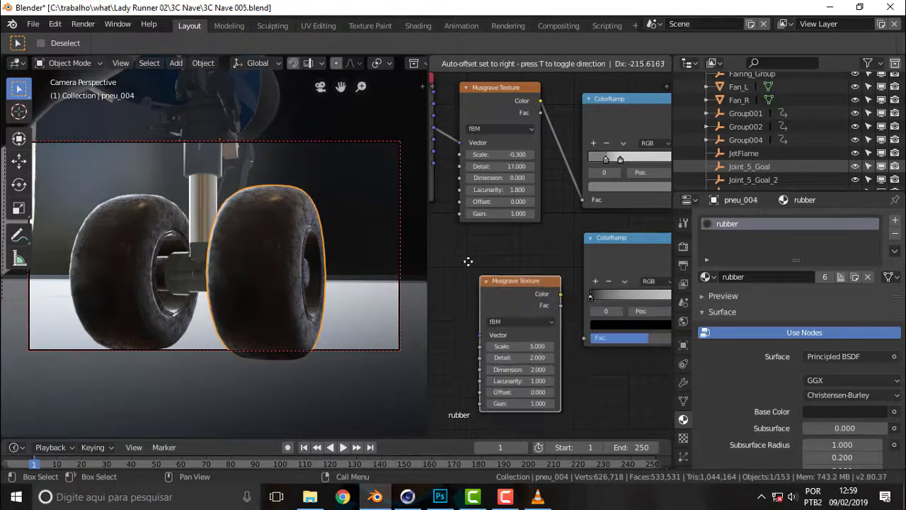
pyautogui.click(469, 274)
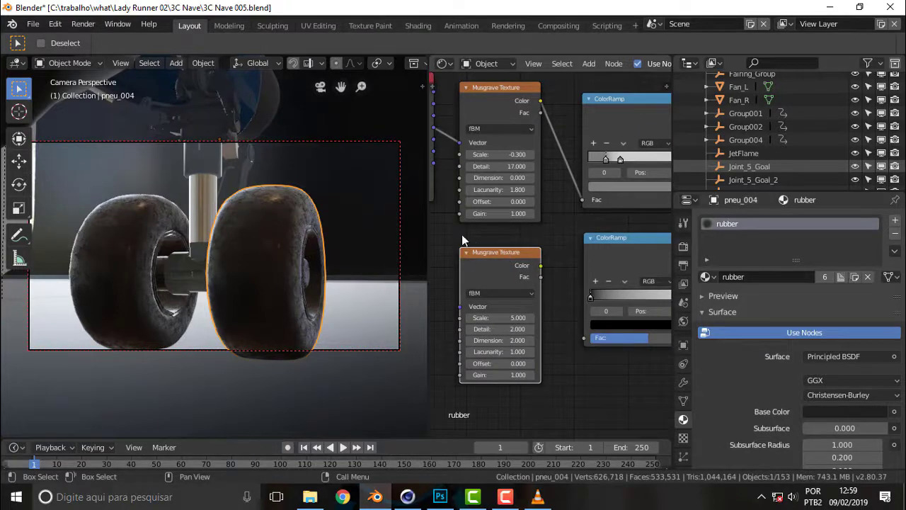
# Add a second Texture Coordinate node beside the new Musgrave Texture.
pyautogui.moveTo(454, 234)
pyautogui.mouseDown(button='middle')
pyautogui.moveTo(560, 229)
pyautogui.moveTo(581, 243)
pyautogui.moveTo(559, 247)
pyautogui.moveTo(557, 227)
pyautogui.mouseUp(button='middle')
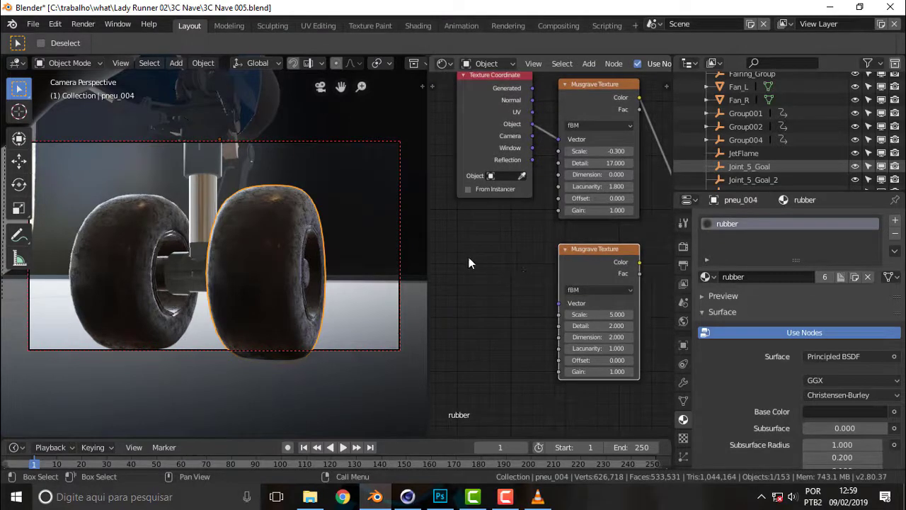
pyautogui.hotkey('shift', 'a')
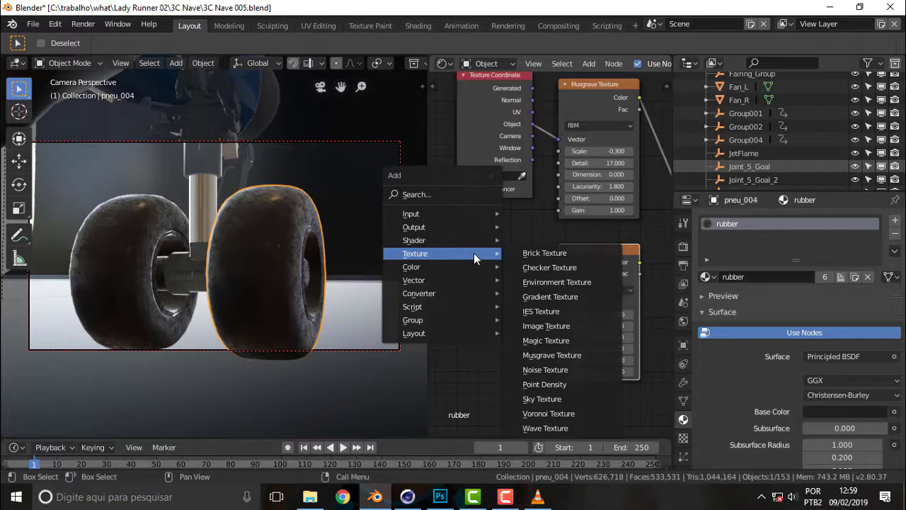
pyautogui.moveTo(410, 214)
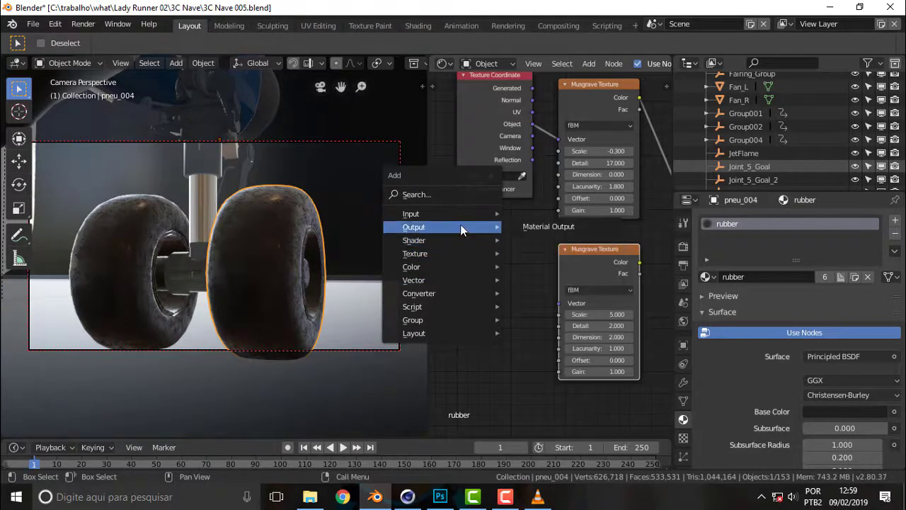
pyautogui.moveTo(439, 214)
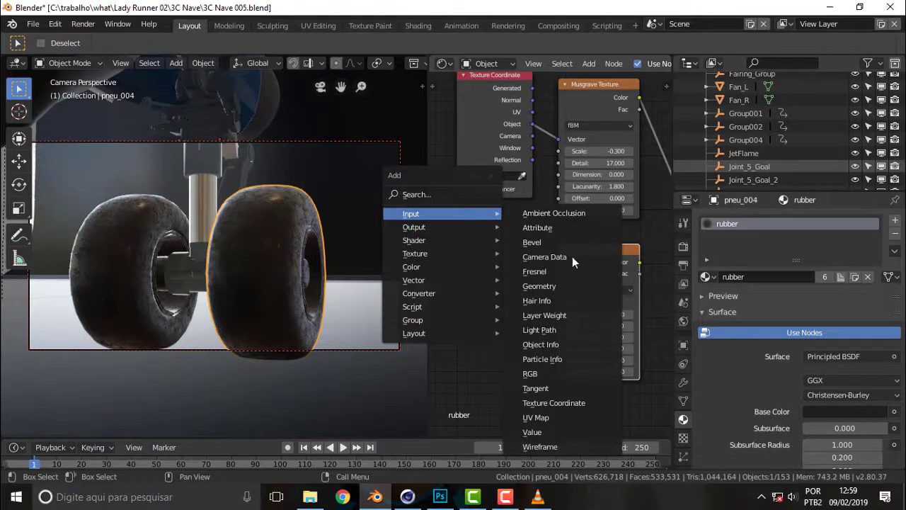
pyautogui.click(575, 400)
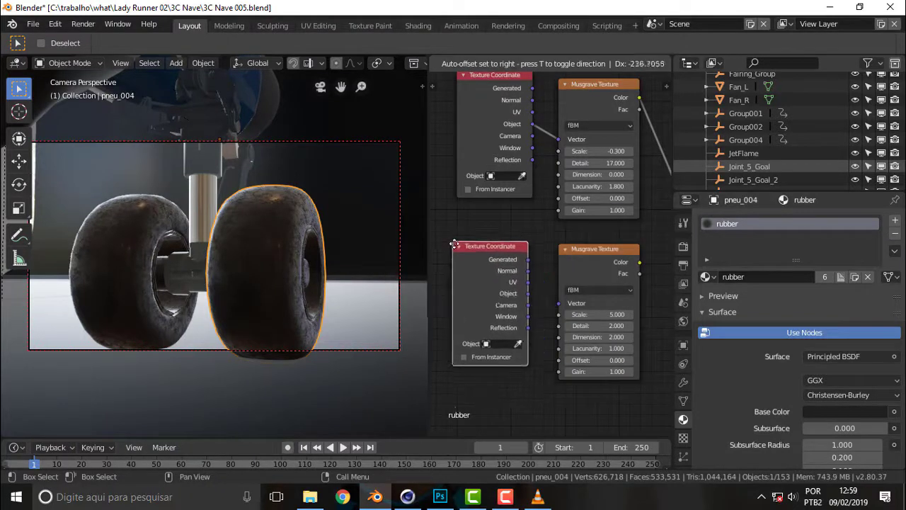
pyautogui.click(458, 250)
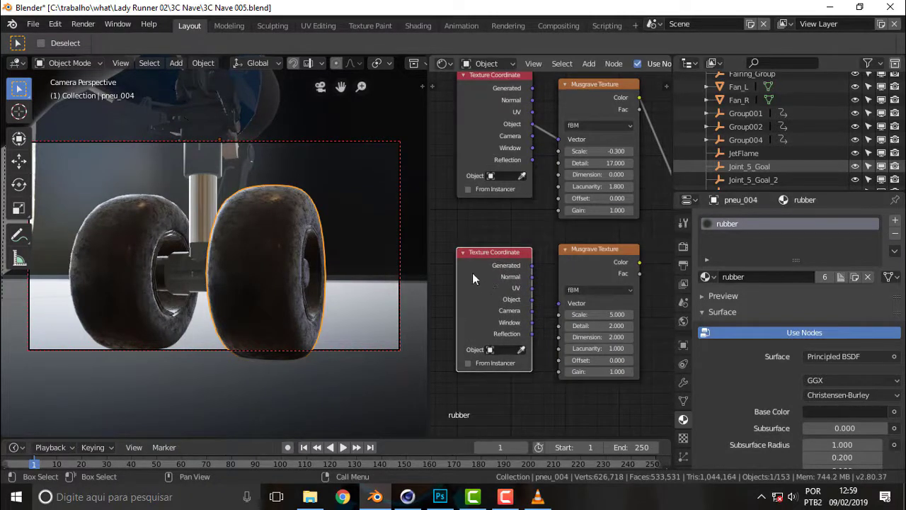
pyautogui.moveTo(567, 231); pyautogui.dragTo(530, 212, button='middle')
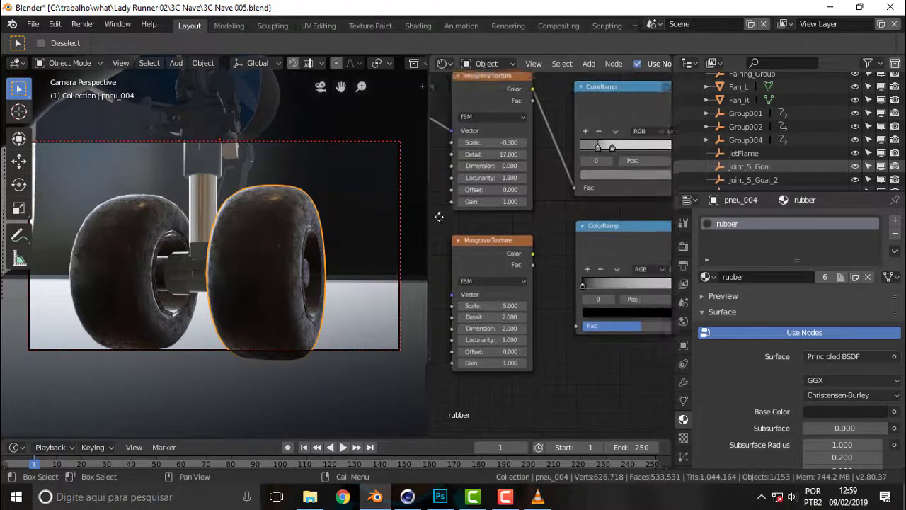
pyautogui.moveTo(593, 234)
pyautogui.mouseDown(button='middle')
pyautogui.moveTo(489, 220)
pyautogui.moveTo(409, 229)
pyautogui.mouseUp(button='middle')
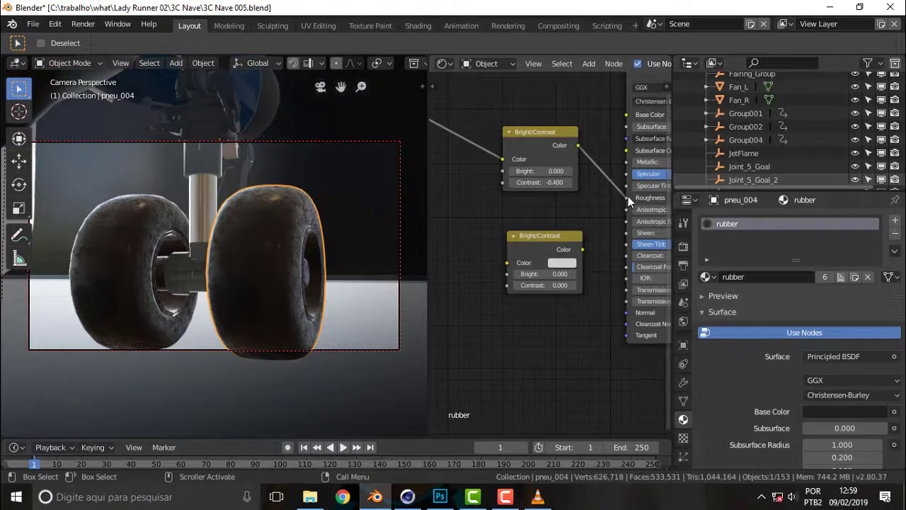
# Replace the upper Bright/Contrast with the lower one on the Principled BSDF Roughness input.
pyautogui.moveTo(627, 197); pyautogui.dragTo(590, 225)
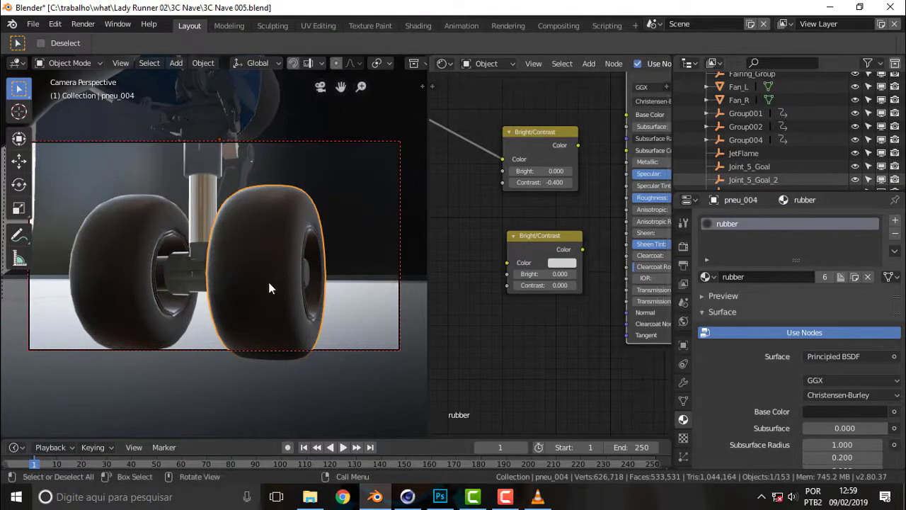
pyautogui.keyDown('shift'); pyautogui.scroll(2, 531, 356); pyautogui.keyUp('shift')
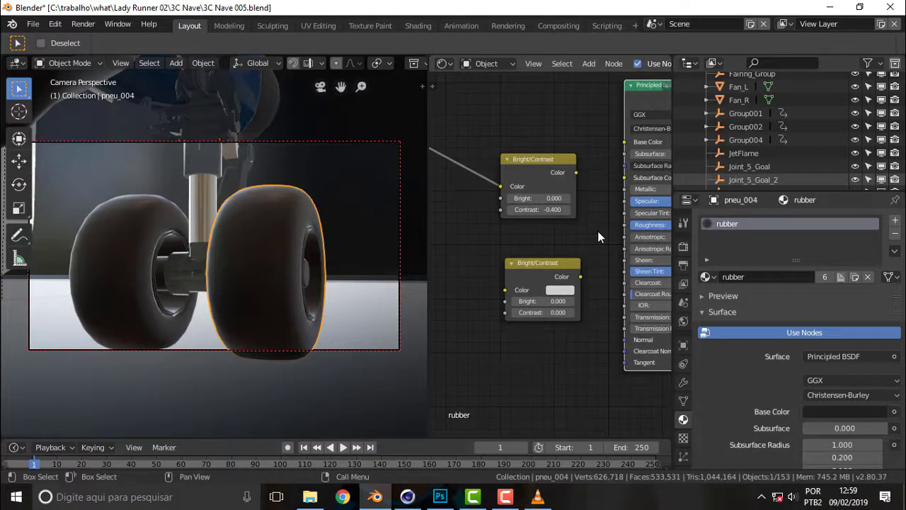
pyautogui.moveTo(576, 172); pyautogui.dragTo(624, 224)
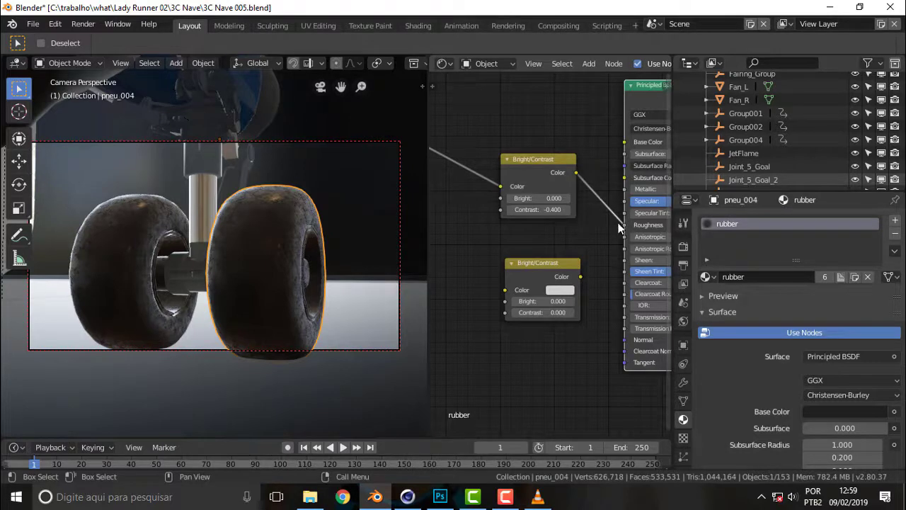
pyautogui.moveTo(620, 226); pyautogui.dragTo(614, 253)
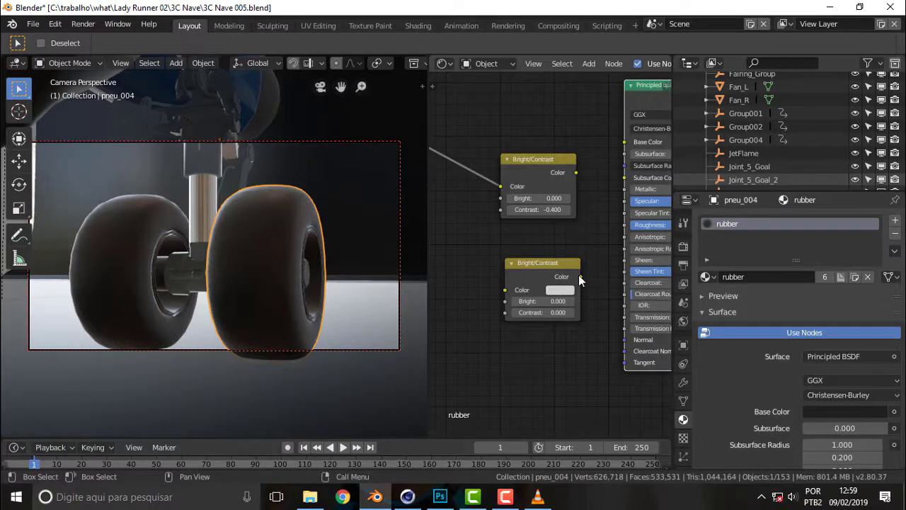
pyautogui.moveTo(580, 277); pyautogui.dragTo(624, 225)
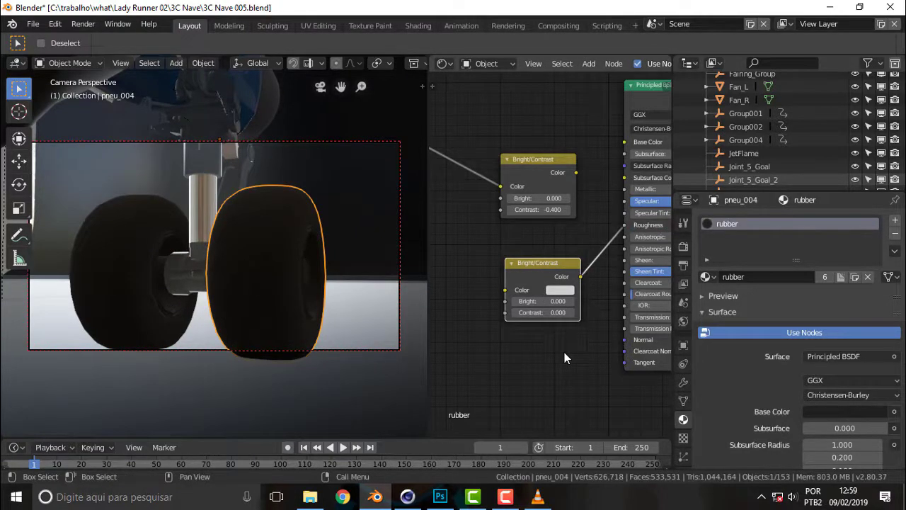
# Link the second Musgrave to the lower ColorRamp Fac, and that ColorRamp into the lower Bright/Contrast.
pyautogui.moveTo(534, 349); pyautogui.dragTo(630, 324, button='middle')
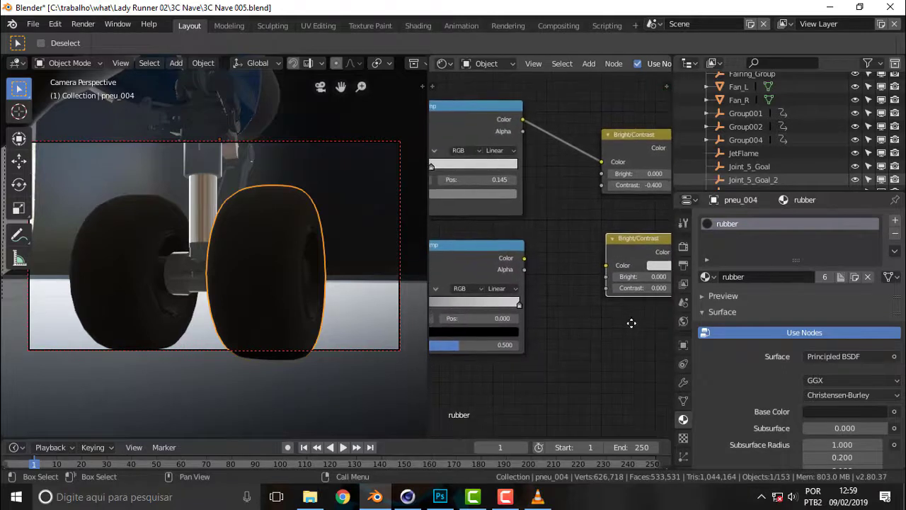
pyautogui.moveTo(524, 259); pyautogui.dragTo(606, 266)
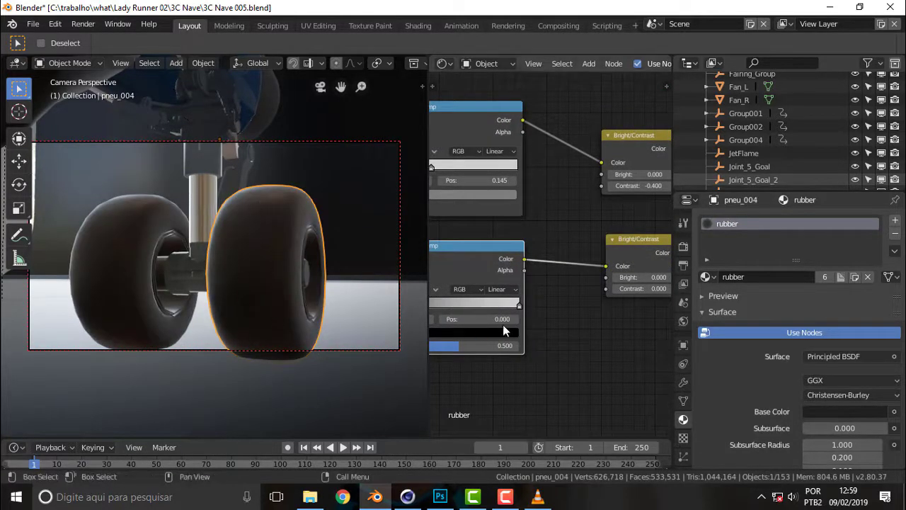
pyautogui.moveTo(567, 336); pyautogui.dragTo(454, 326, button='middle')
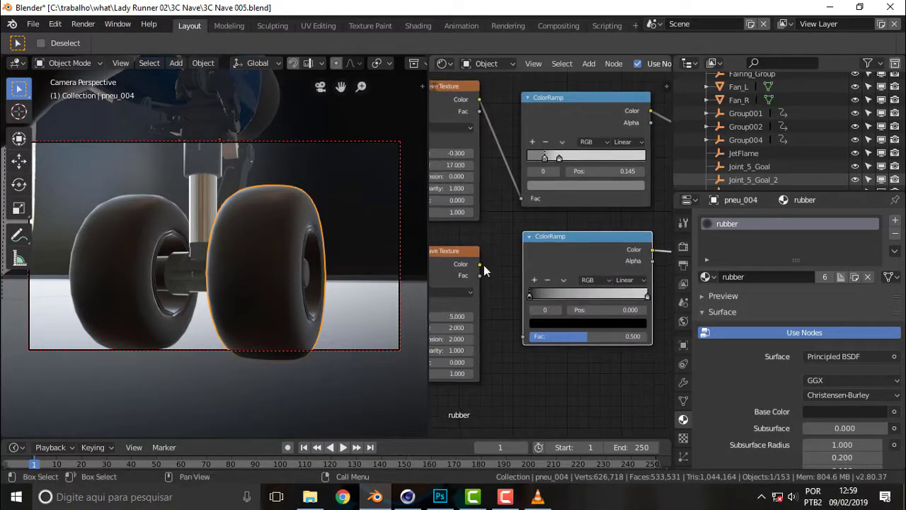
pyautogui.moveTo(480, 264); pyautogui.dragTo(524, 338)
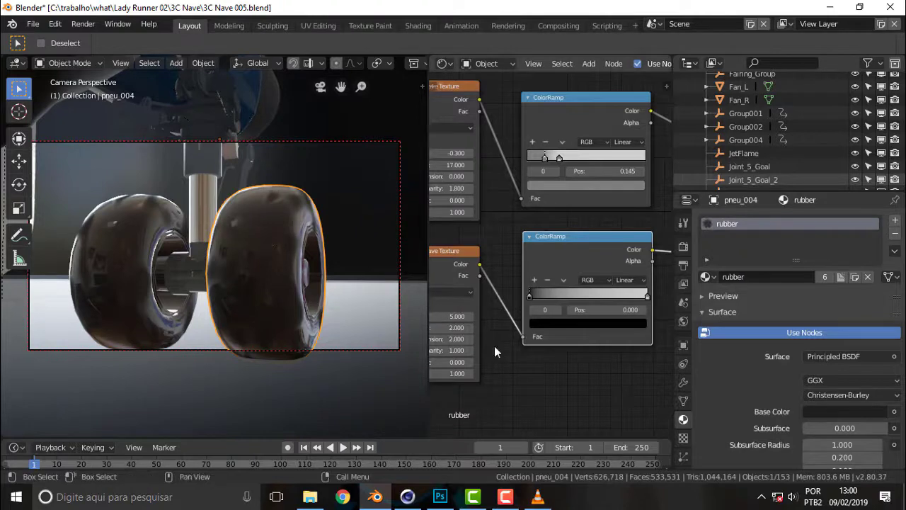
# Set the lower ColorRamp's dark stop to 0.223 and wire Texture Coordinate Object into the lower Musgrave's Vector.
pyautogui.moveTo(533, 297); pyautogui.dragTo(515, 299)
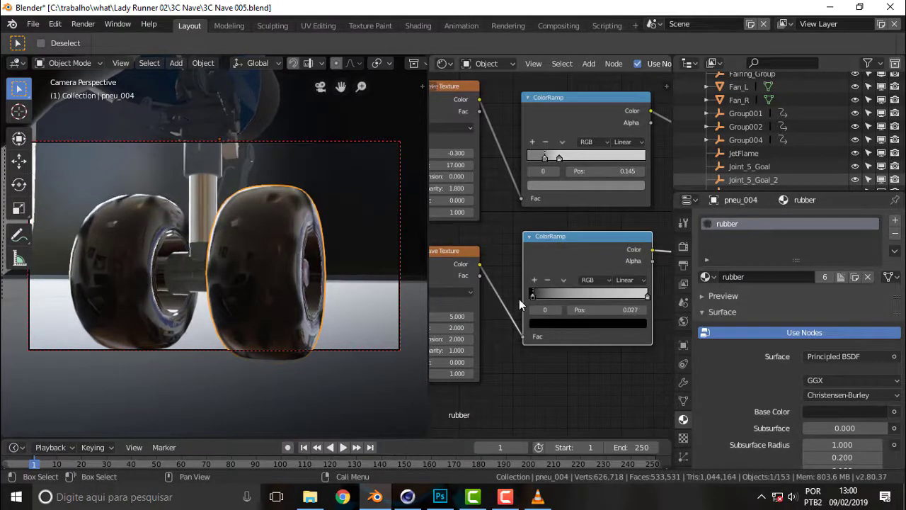
pyautogui.moveTo(529, 296); pyautogui.dragTo(556, 296)
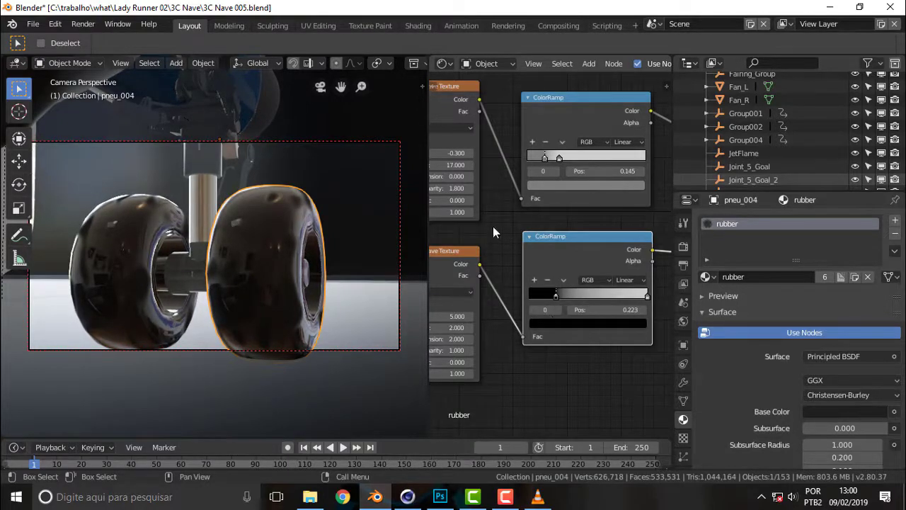
pyautogui.moveTo(493, 227); pyautogui.dragTo(609, 197, button='middle')
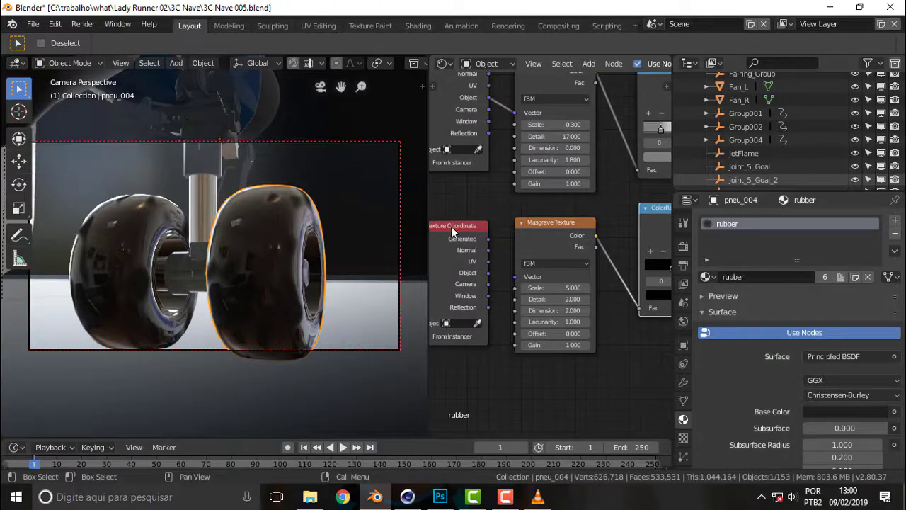
pyautogui.moveTo(451, 226); pyautogui.dragTo(433, 229)
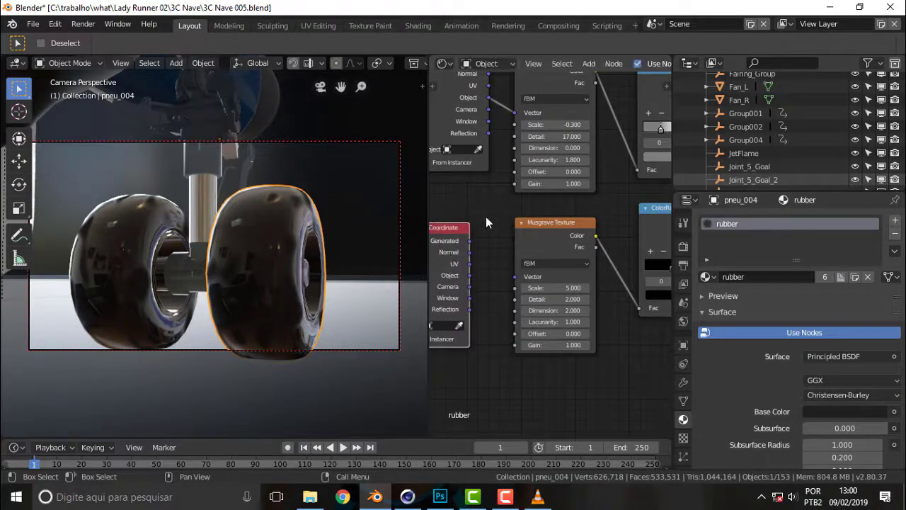
pyautogui.moveTo(486, 218); pyautogui.dragTo(499, 230, button='middle')
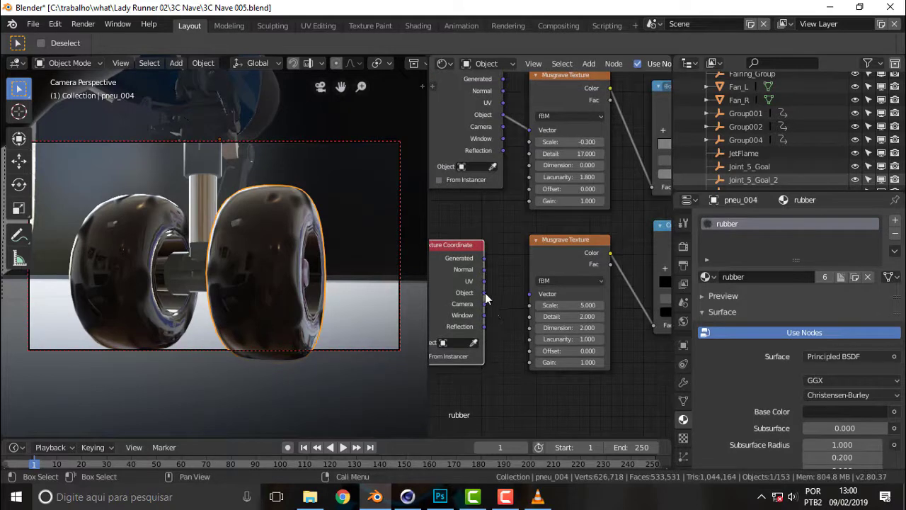
pyautogui.moveTo(484, 293); pyautogui.dragTo(530, 293)
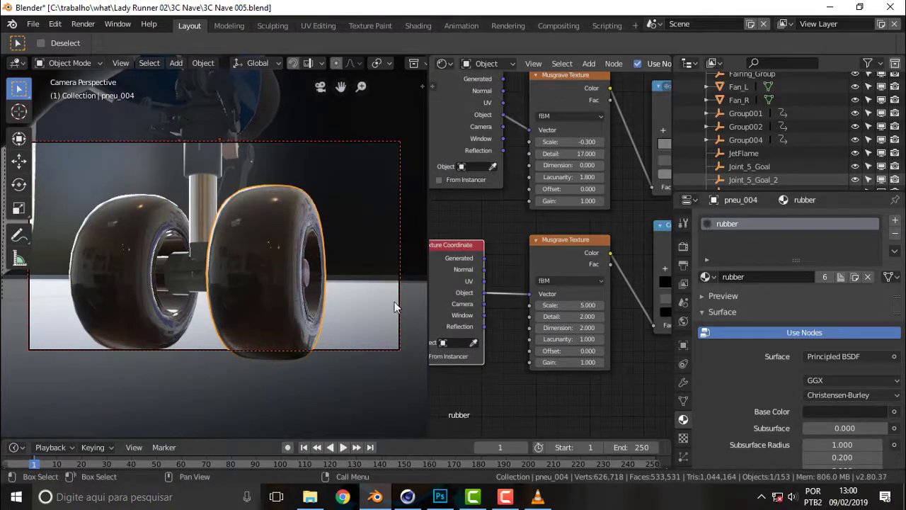
pyautogui.moveTo(479, 202); pyautogui.dragTo(502, 187, button='middle')
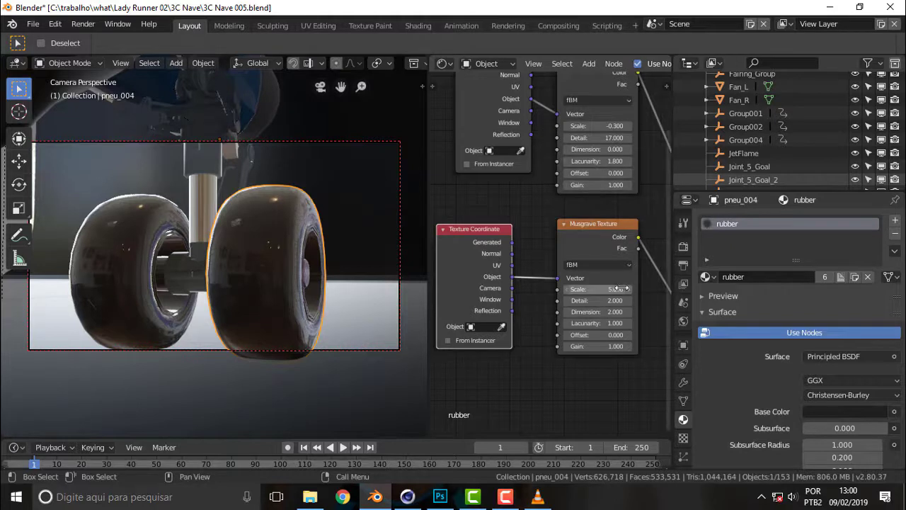
# Drag the lower Musgrave's Scale down and Detail to 2.1, and set the upper Musgrave's Lacunarity to 1.8.
pyautogui.moveTo(617, 289); pyautogui.dragTo(604, 289)
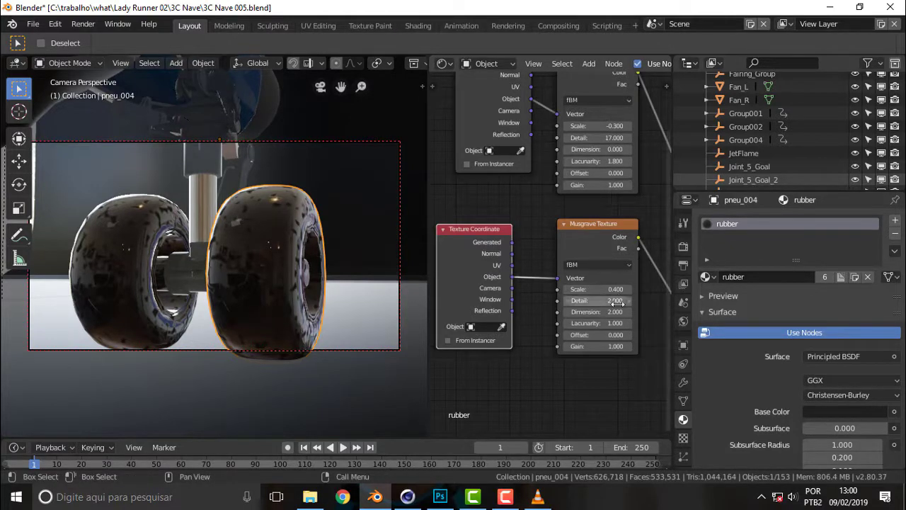
pyautogui.moveTo(618, 301)
pyautogui.mouseDown()
pyautogui.moveTo(574, 301)
pyautogui.moveTo(622, 301)
pyautogui.mouseUp()
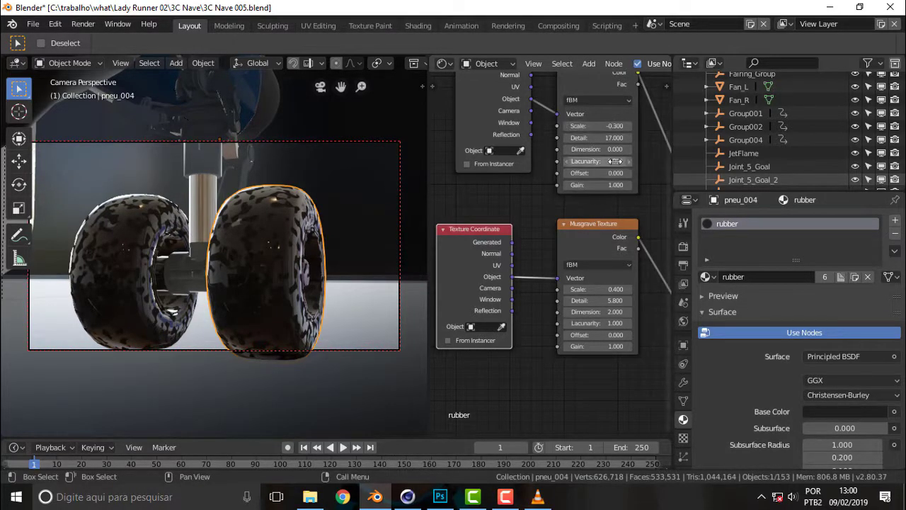
pyautogui.click(616, 161)
pyautogui.write('1.8')
pyautogui.press('Return')
# Try Lacunarity values 0.1, 1.9 and 1.7 on the lower Musgrave texture.
pyautogui.click(609, 323)
pyautogui.write('0.1')
pyautogui.press('Return')
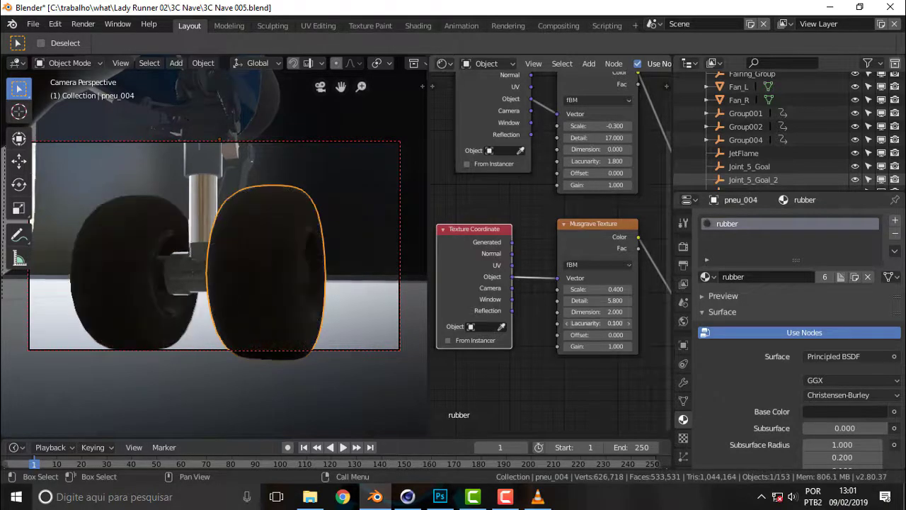
pyautogui.click(609, 323)
pyautogui.write('1.9')
pyautogui.press('Return')
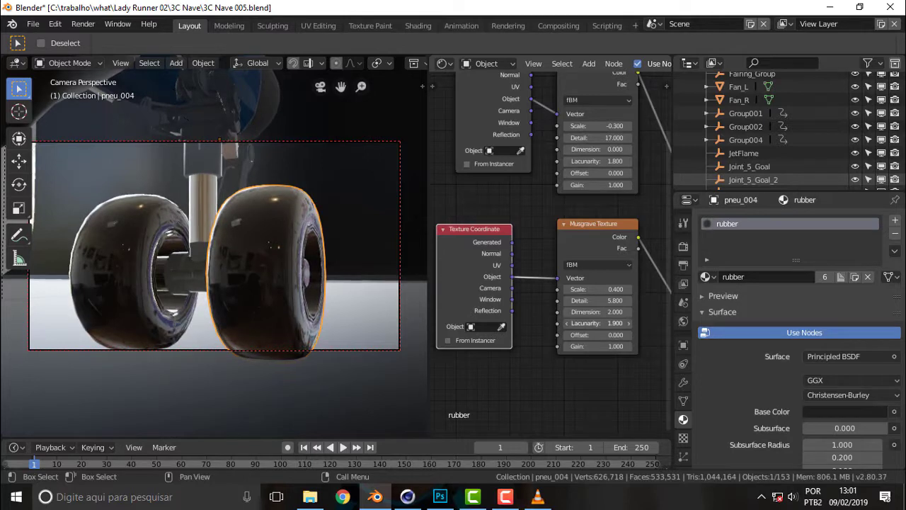
pyautogui.click(566, 322)
pyautogui.click(566, 323)
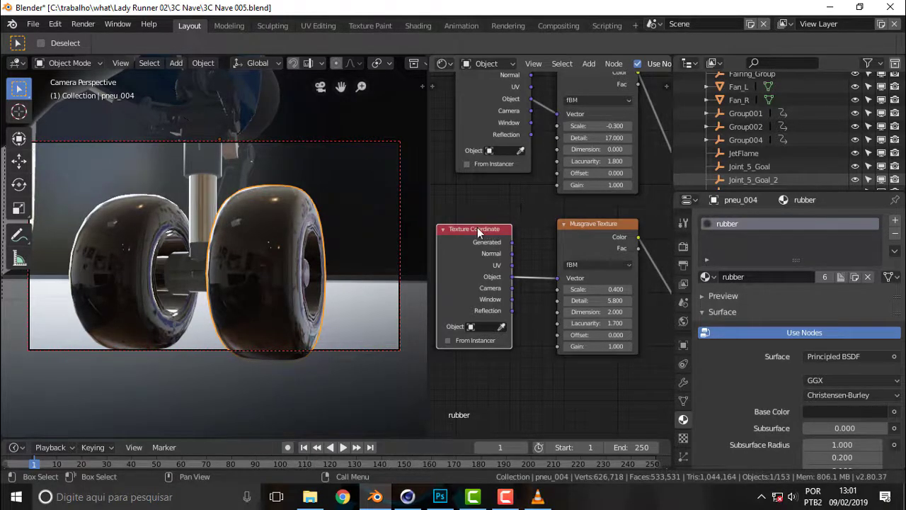
# Settle the lower Musgrave Scale at -0.5 and its Lacunarity at 0.6.
pyautogui.moveTo(477, 228); pyautogui.dragTo(485, 226)
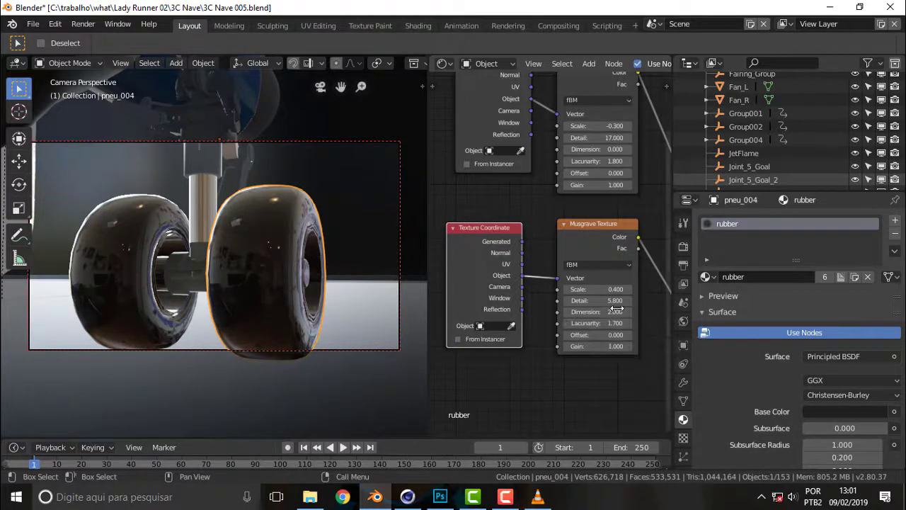
pyautogui.moveTo(598, 289); pyautogui.dragTo(559, 289)
pyautogui.moveTo(598, 289)
pyautogui.mouseDown()
pyautogui.moveTo(630, 289)
pyautogui.moveTo(566, 300)
pyautogui.mouseUp()
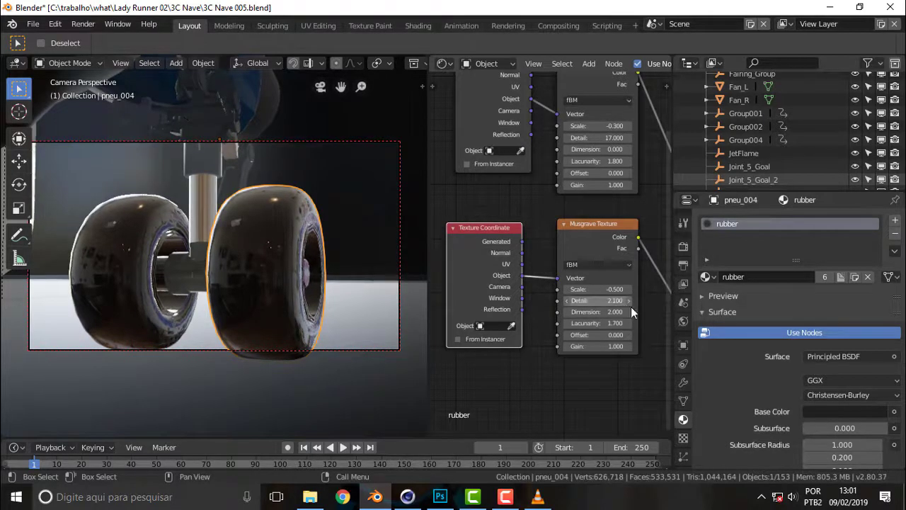
pyautogui.moveTo(598, 322)
pyautogui.mouseDown()
pyautogui.moveTo(640, 323)
pyautogui.moveTo(616, 323)
pyautogui.moveTo(634, 343)
pyautogui.mouseUp()
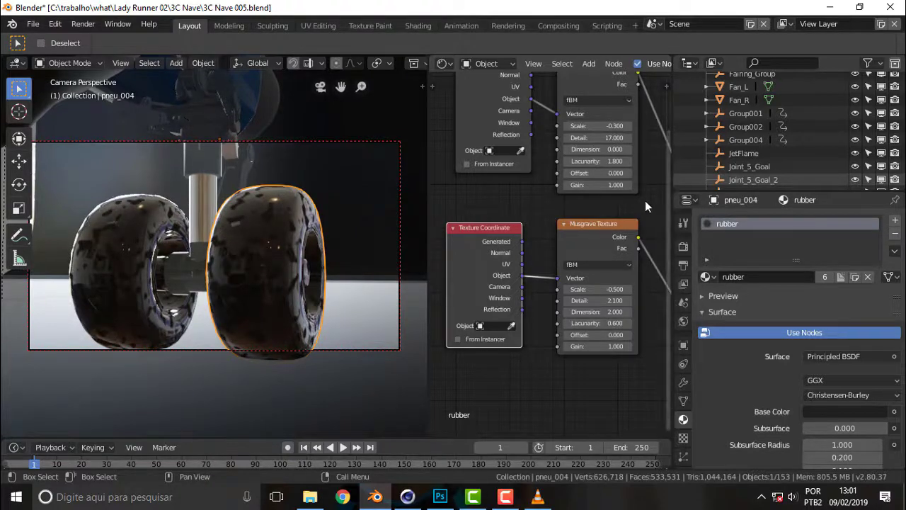
pyautogui.press('b')
pyautogui.press('Escape')
pyautogui.moveTo(616, 197); pyautogui.dragTo(507, 185, button='middle')
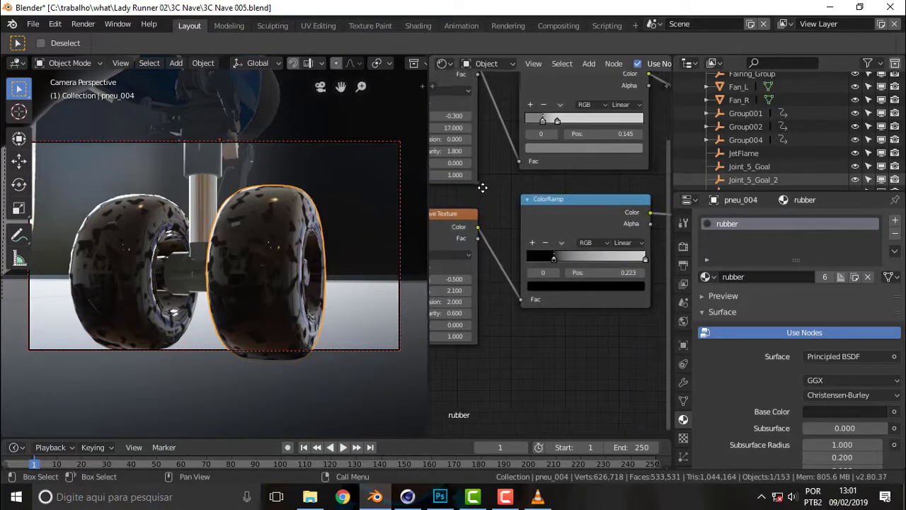
# Slide the lower ColorRamp's light stop to about 0.380 and darken it to grey 0.126.
pyautogui.click(547, 288)
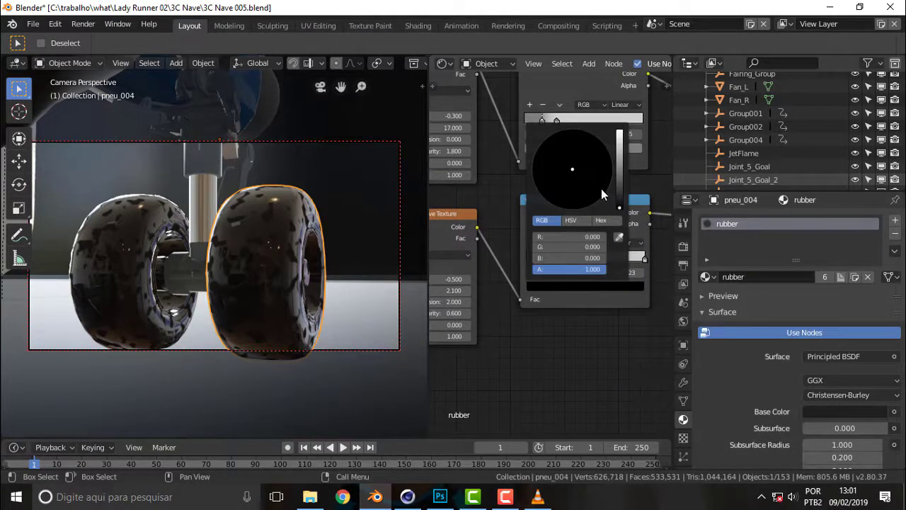
pyautogui.scroll(8, 583, 156)
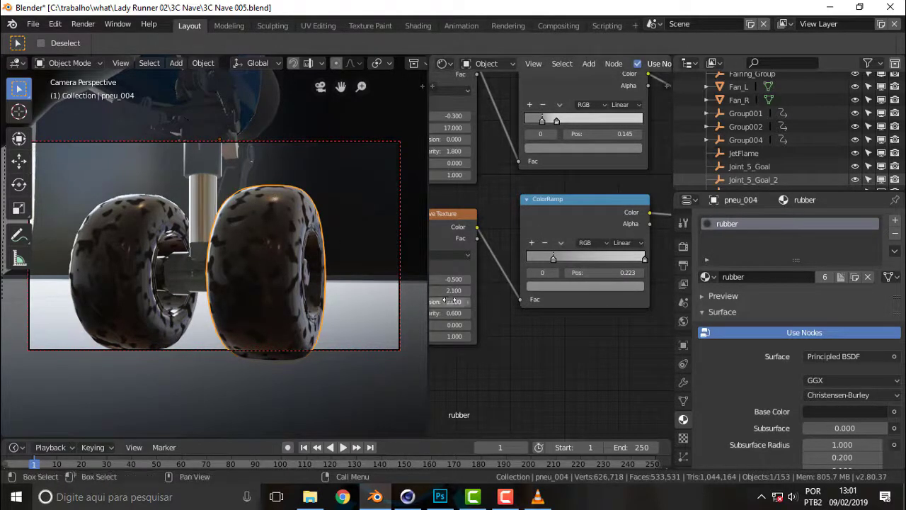
pyautogui.moveTo(644, 258); pyautogui.dragTo(640, 259)
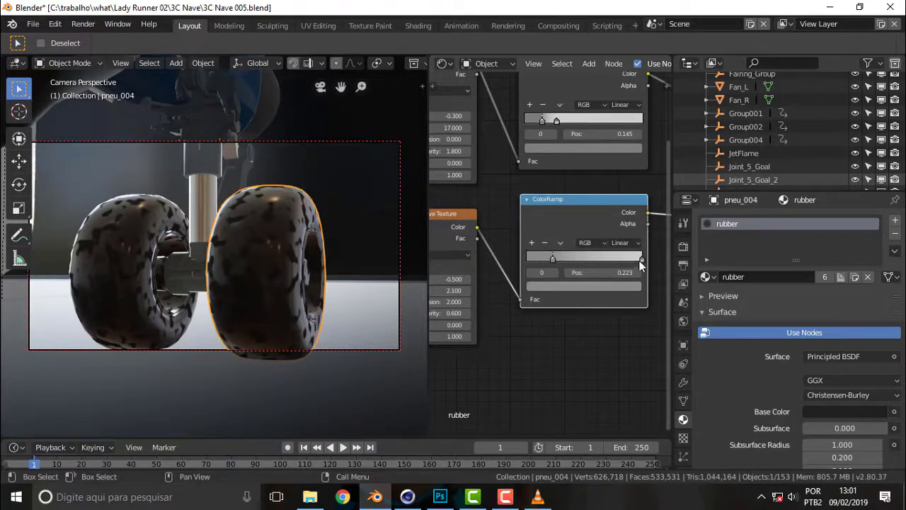
pyautogui.moveTo(641, 260); pyautogui.dragTo(562, 269)
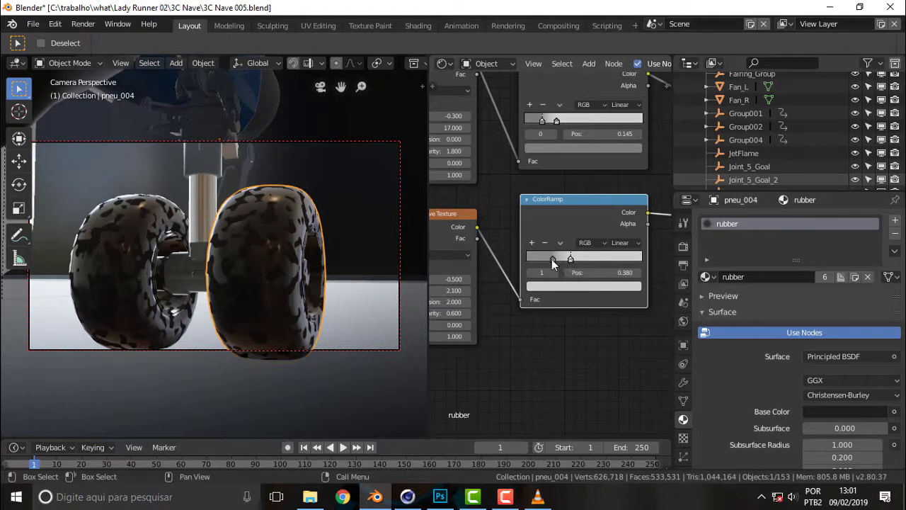
pyautogui.click(551, 259)
pyautogui.click(565, 285)
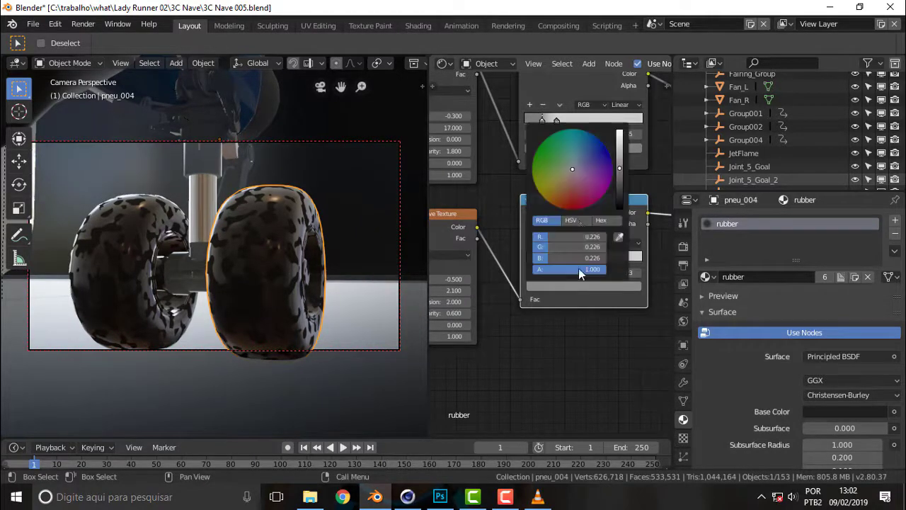
pyautogui.moveTo(619, 177); pyautogui.dragTo(619, 190)
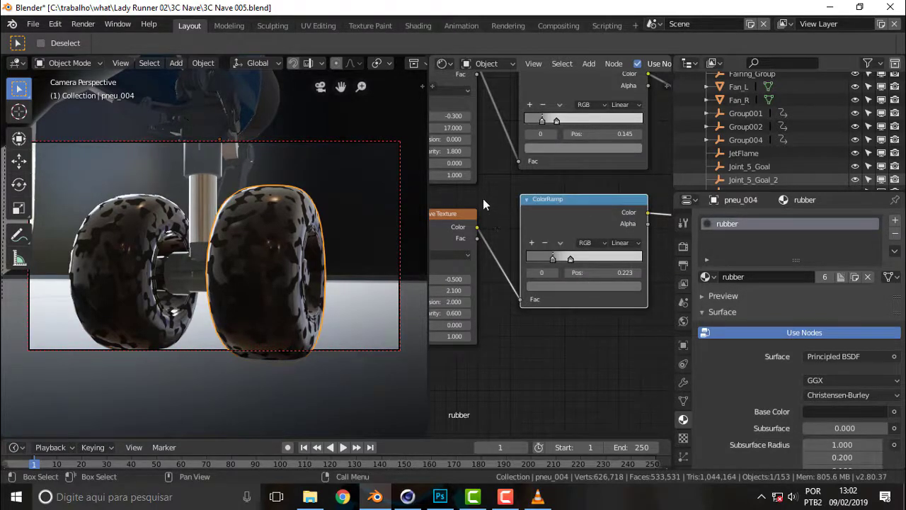
pyautogui.moveTo(483, 204)
pyautogui.mouseDown(button='middle')
pyautogui.moveTo(471, 204)
pyautogui.moveTo(525, 220)
pyautogui.mouseUp(button='middle')
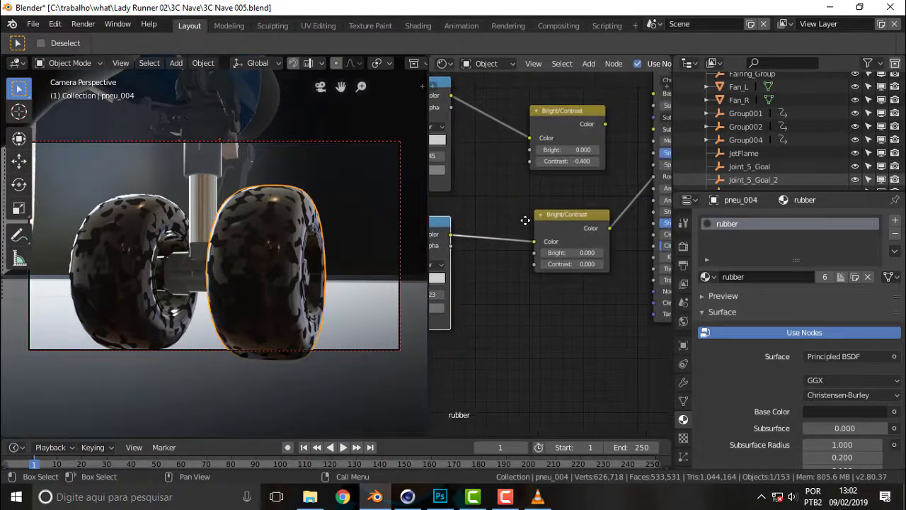
# Drag the lower Bright/Contrast node's Contrast down to -0.500.
pyautogui.scroll(1, 525, 220)
pyautogui.moveTo(570, 265); pyautogui.dragTo(534, 265)
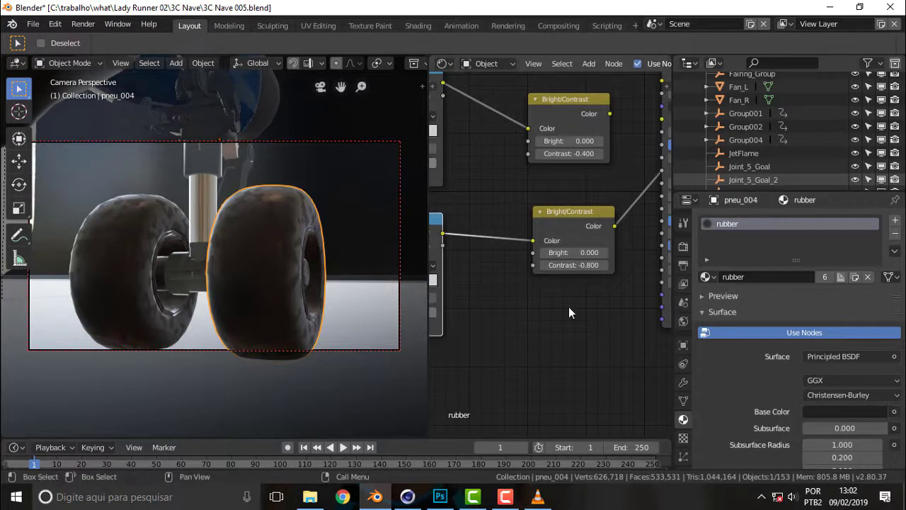
pyautogui.scroll(-1, 577, 328)
pyautogui.moveTo(578, 328)
pyautogui.mouseDown(button='middle')
pyautogui.moveTo(517, 328)
pyautogui.moveTo(494, 347)
pyautogui.mouseUp(button='middle')
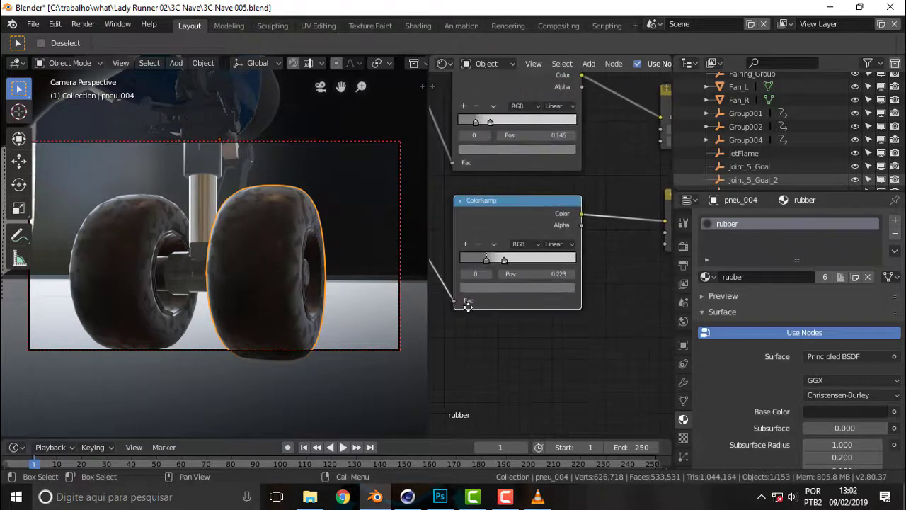
# Nudge a ColorRamp stop and deepen the Bright/Contrast contrast of the tyre wear pattern.
pyautogui.click(504, 261)
pyautogui.moveTo(526, 341)
pyautogui.mouseDown(button='middle')
pyautogui.moveTo(639, 334)
pyautogui.moveTo(587, 345)
pyautogui.mouseUp(button='middle')
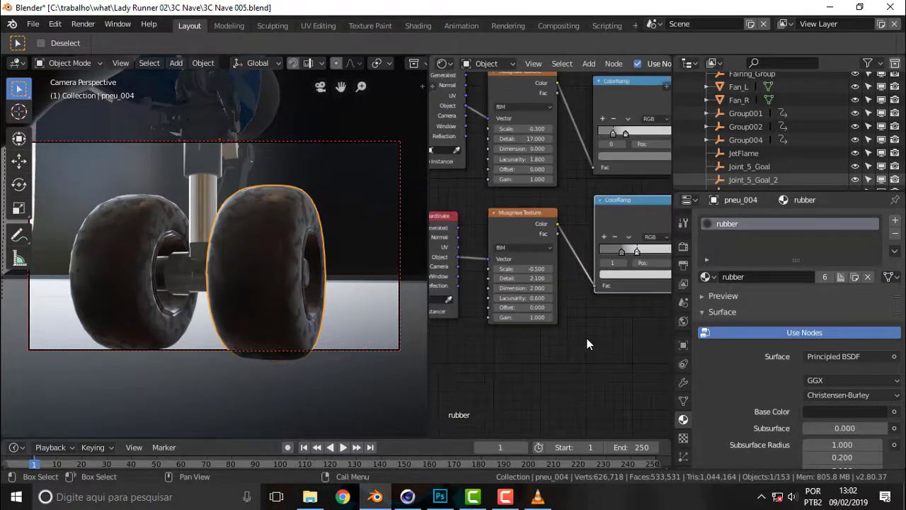
pyautogui.moveTo(522, 359); pyautogui.dragTo(593, 359, button='middle')
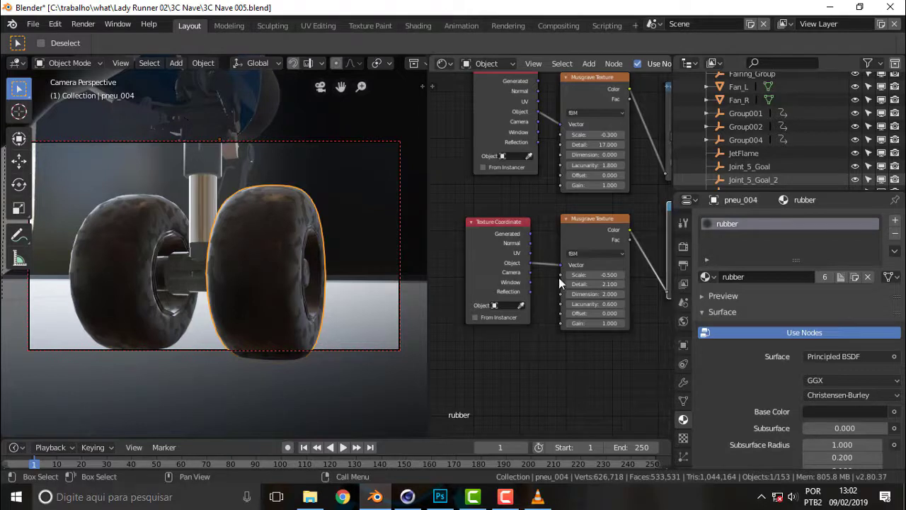
pyautogui.moveTo(596, 360)
pyautogui.mouseDown(button='middle')
pyautogui.moveTo(556, 340)
pyautogui.moveTo(460, 338)
pyautogui.mouseUp(button='middle')
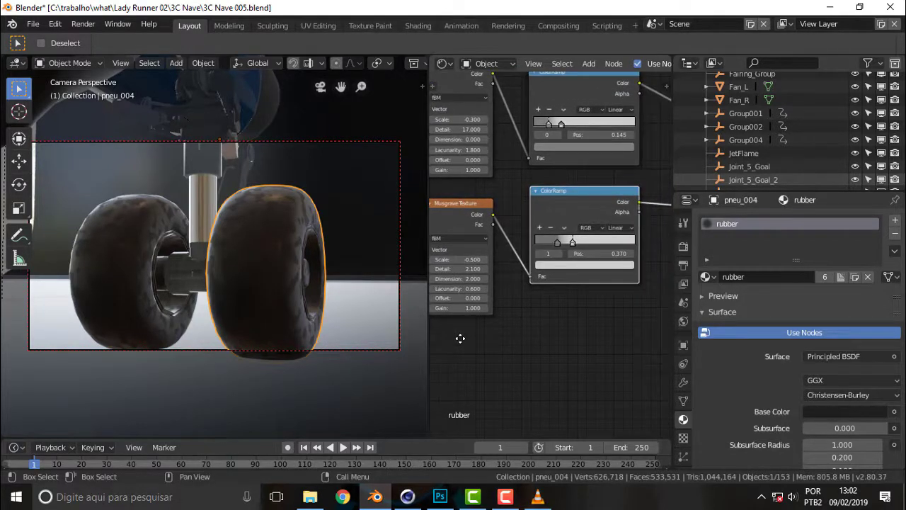
pyautogui.moveTo(548, 255); pyautogui.dragTo(541, 255)
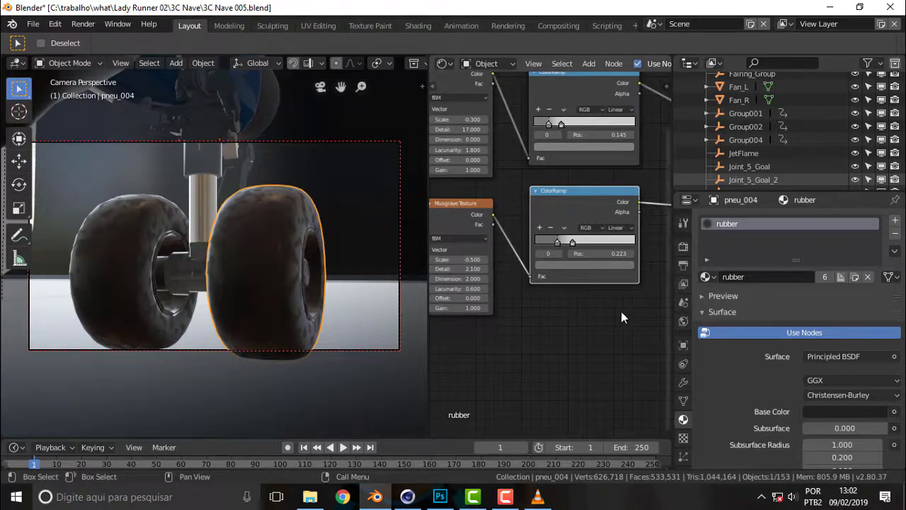
pyautogui.moveTo(621, 312); pyautogui.dragTo(482, 336, button='middle')
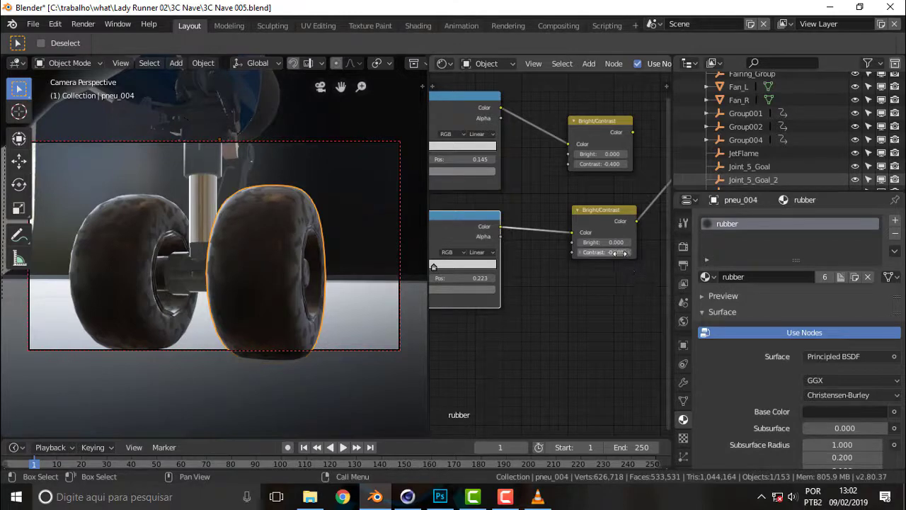
pyautogui.moveTo(601, 252)
pyautogui.mouseDown()
pyautogui.moveTo(575, 252)
pyautogui.moveTo(623, 252)
pyautogui.mouseUp()
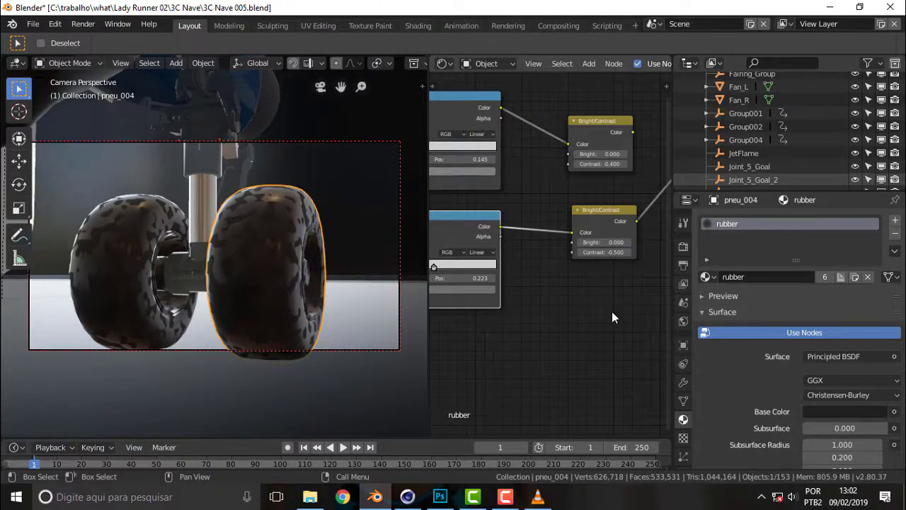
pyautogui.moveTo(601, 310); pyautogui.dragTo(524, 310, button='middle')
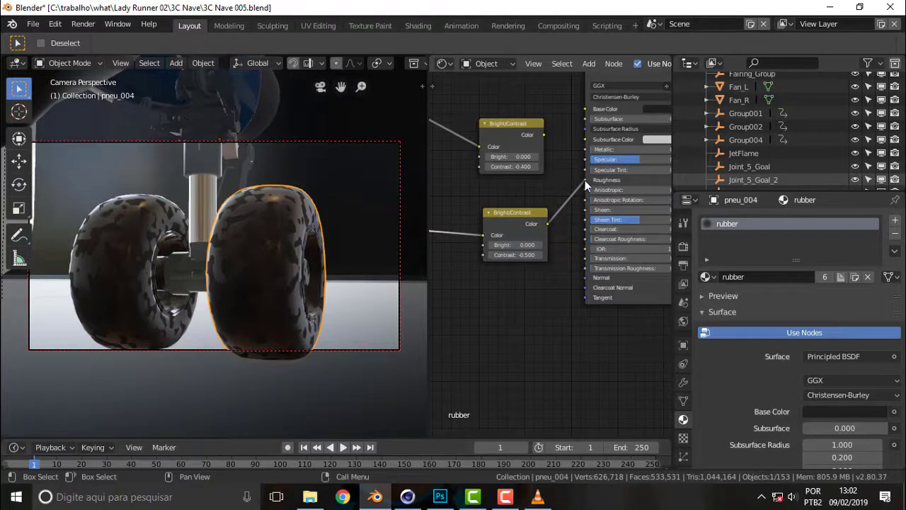
# Swap the Roughness input from the lower Bright/Contrast node to the upper one's Color output.
pyautogui.moveTo(585, 180); pyautogui.dragTo(566, 298)
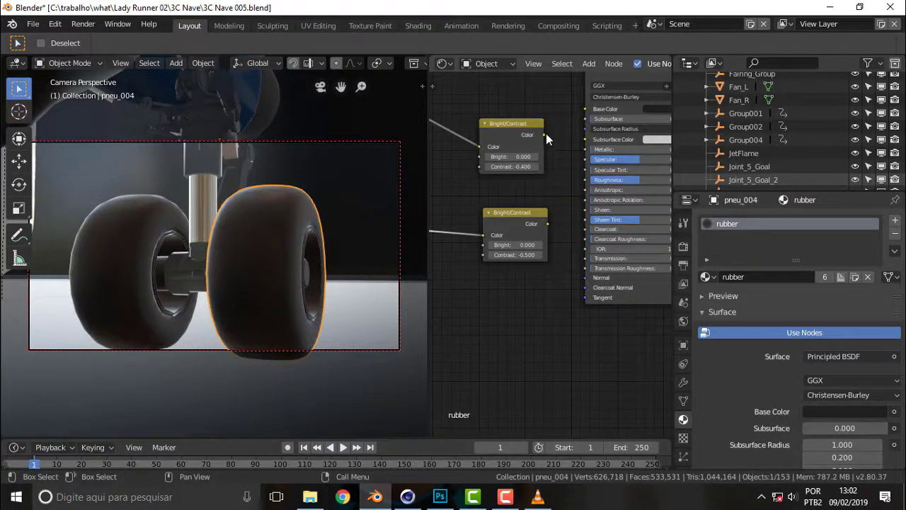
pyautogui.moveTo(545, 134)
pyautogui.mouseDown()
pyautogui.moveTo(582, 165)
pyautogui.moveTo(577, 206)
pyautogui.moveTo(584, 180)
pyautogui.mouseUp()
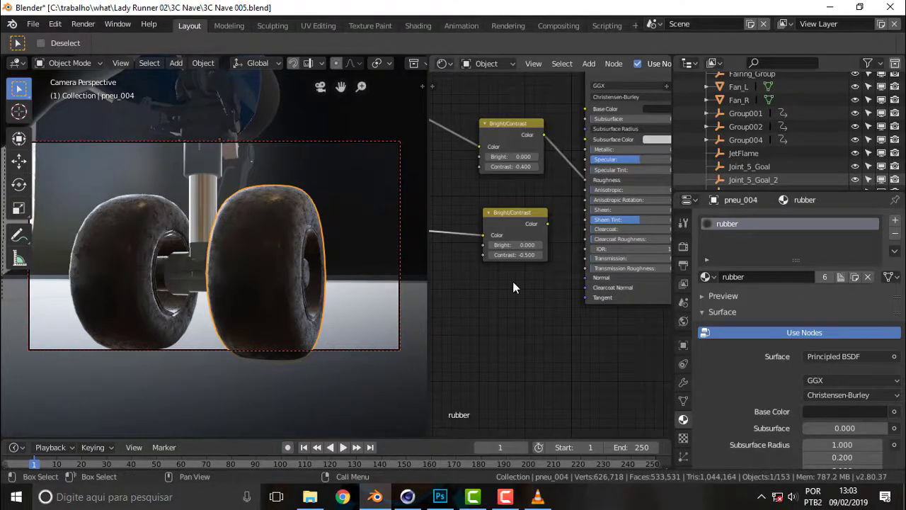
pyautogui.moveTo(513, 281); pyautogui.dragTo(590, 306, button='middle')
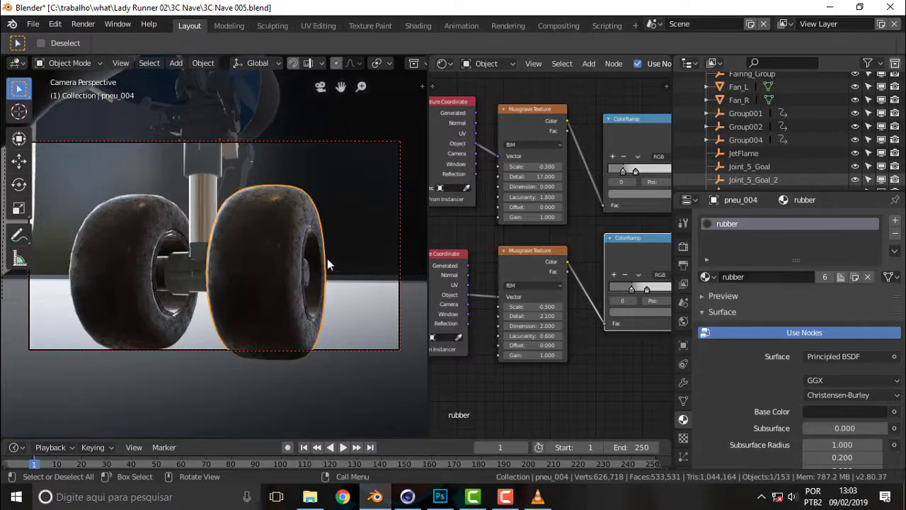
# Orbit and zoom around the aircraft to inspect the worn tyres, then select the Studio backdrop.
pyautogui.moveTo(335, 237); pyautogui.dragTo(281, 238, button='middle')
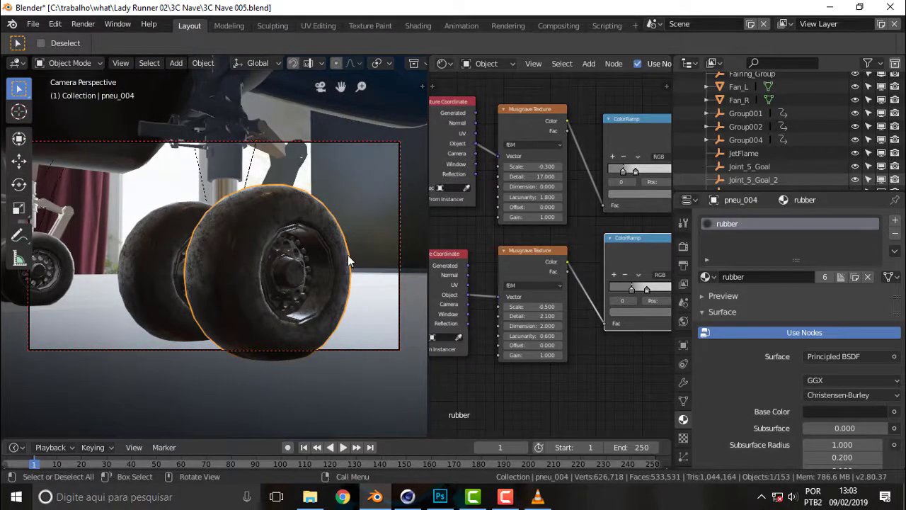
pyautogui.moveTo(347, 223); pyautogui.dragTo(387, 235, button='middle')
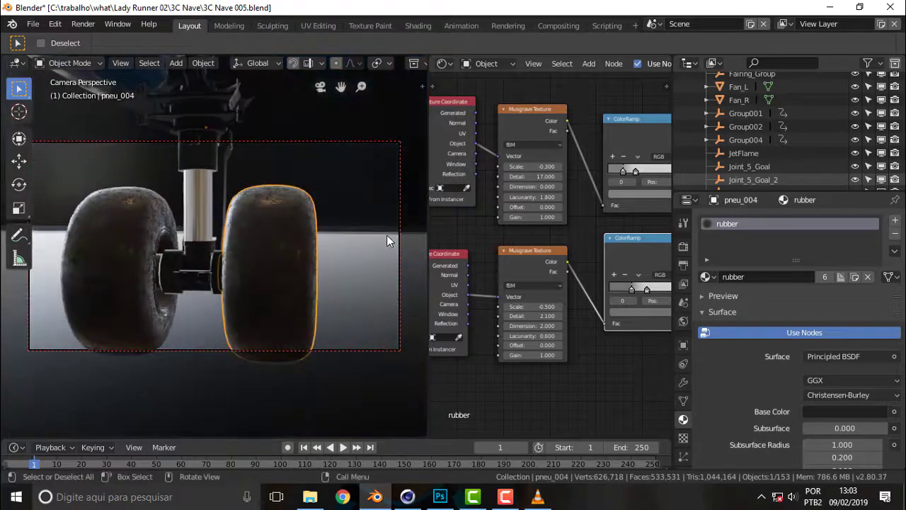
pyautogui.scroll(-5, 333, 221)
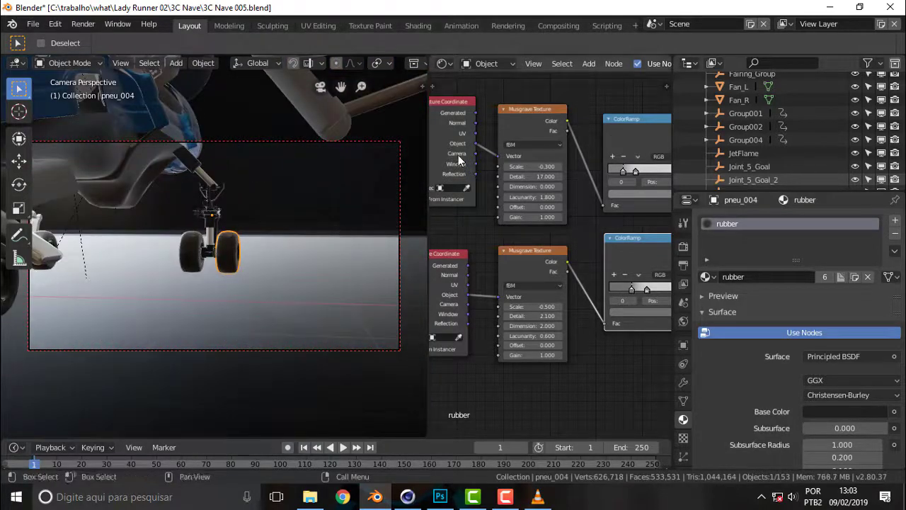
pyautogui.scroll(-4, 269, 189)
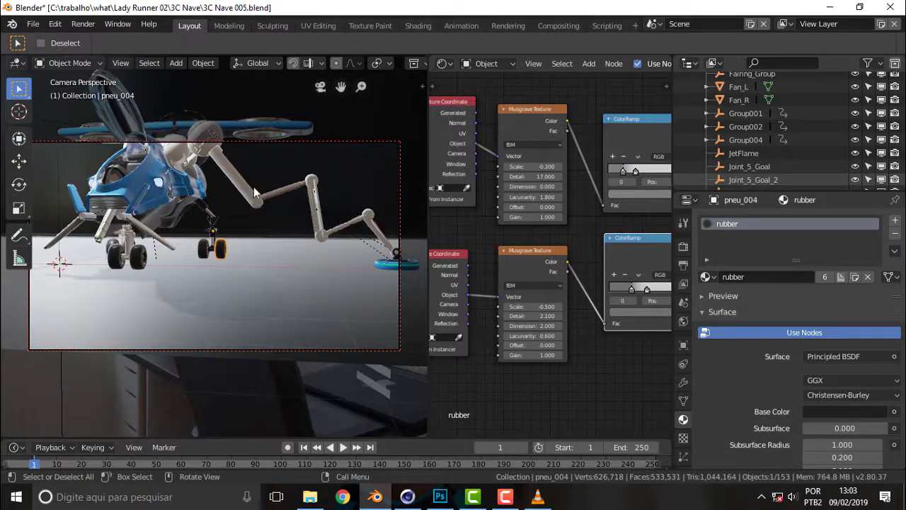
pyautogui.moveTo(331, 107); pyautogui.dragTo(95, 177, button='middle')
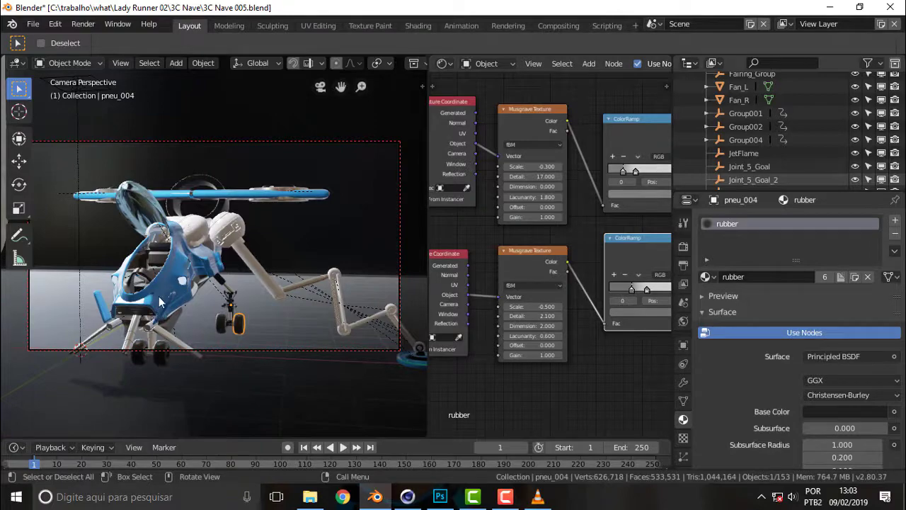
pyautogui.moveTo(311, 231)
pyautogui.mouseDown(button='middle')
pyautogui.moveTo(266, 226)
pyautogui.moveTo(184, 240)
pyautogui.moveTo(325, 234)
pyautogui.moveTo(283, 234)
pyautogui.mouseUp(button='middle')
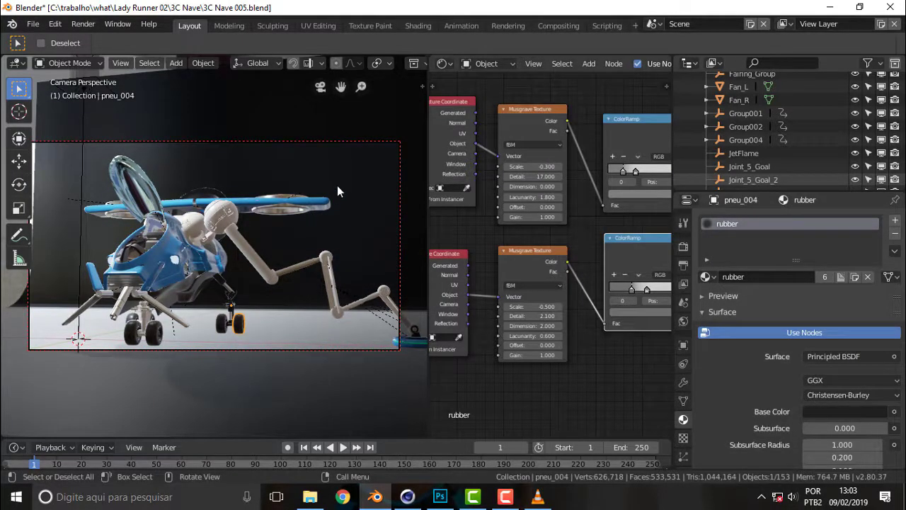
pyautogui.moveTo(337, 186)
pyautogui.mouseDown(button='middle')
pyautogui.moveTo(165, 255)
pyautogui.moveTo(31, 243)
pyautogui.moveTo(38, 214)
pyautogui.moveTo(15, 201)
pyautogui.moveTo(400, 185)
pyautogui.moveTo(240, 185)
pyautogui.moveTo(283, 165)
pyautogui.moveTo(247, 178)
pyautogui.mouseUp(button='middle')
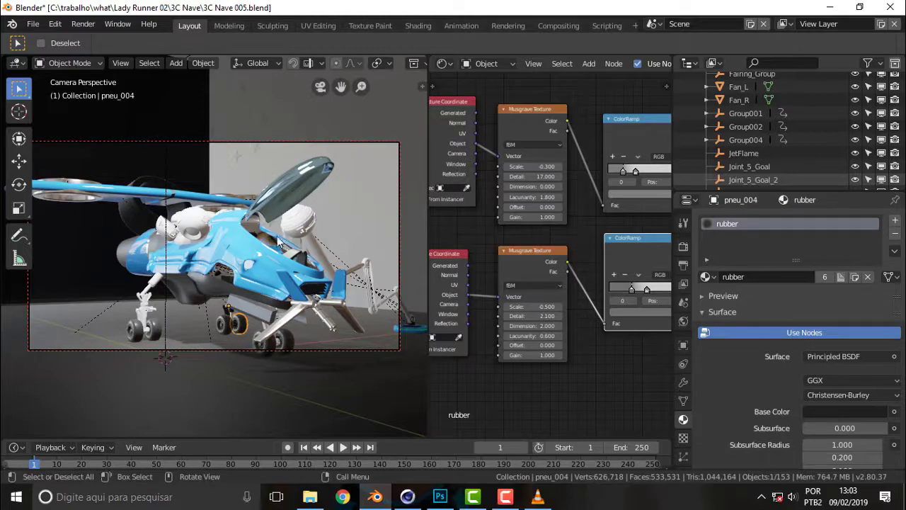
pyautogui.moveTo(364, 186)
pyautogui.mouseDown(button='middle')
pyautogui.moveTo(319, 206)
pyautogui.moveTo(252, 208)
pyautogui.moveTo(240, 237)
pyautogui.moveTo(288, 235)
pyautogui.moveTo(292, 217)
pyautogui.moveTo(275, 169)
pyautogui.moveTo(286, 169)
pyautogui.mouseUp(button='middle')
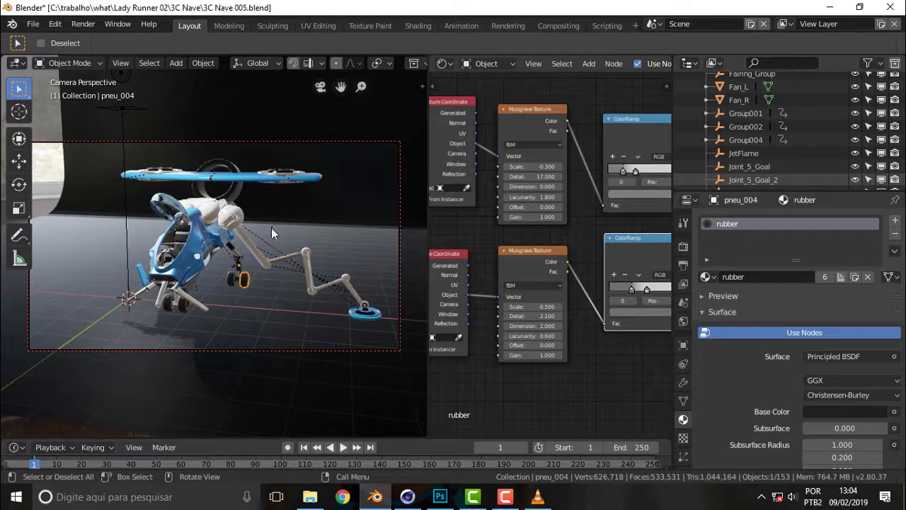
pyautogui.scroll(2, 288, 229)
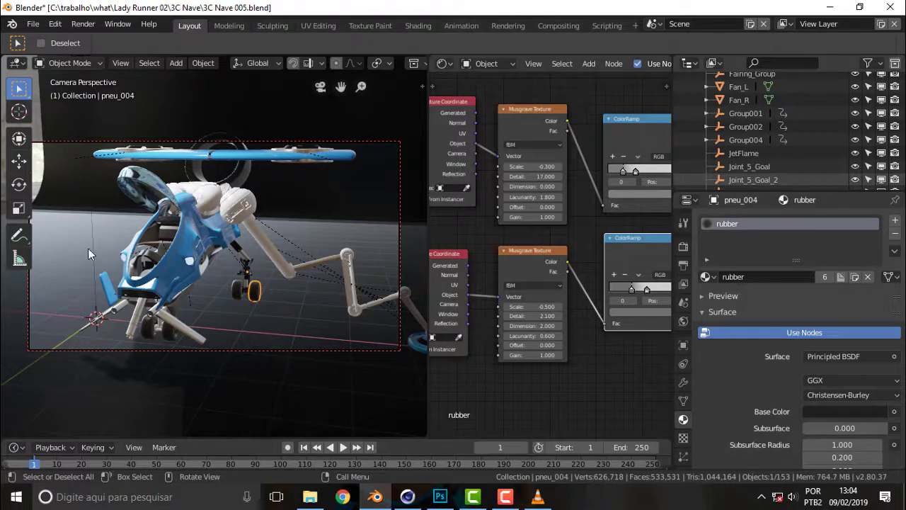
pyautogui.click(346, 227)
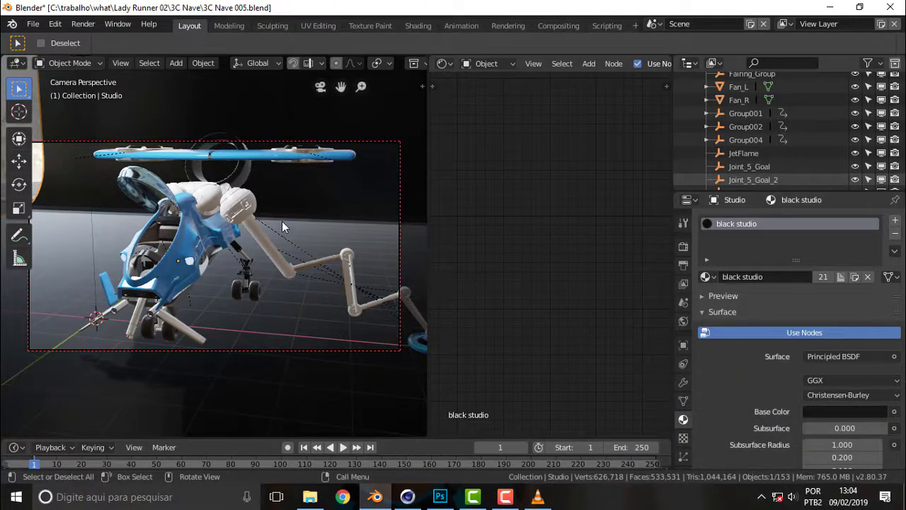
pyautogui.scroll(2, 279, 194)
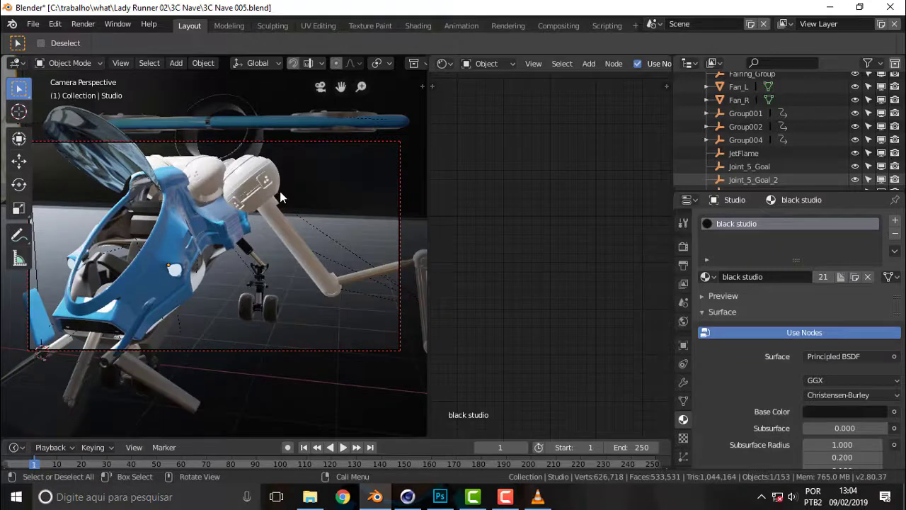
pyautogui.scroll(-2, 284, 194)
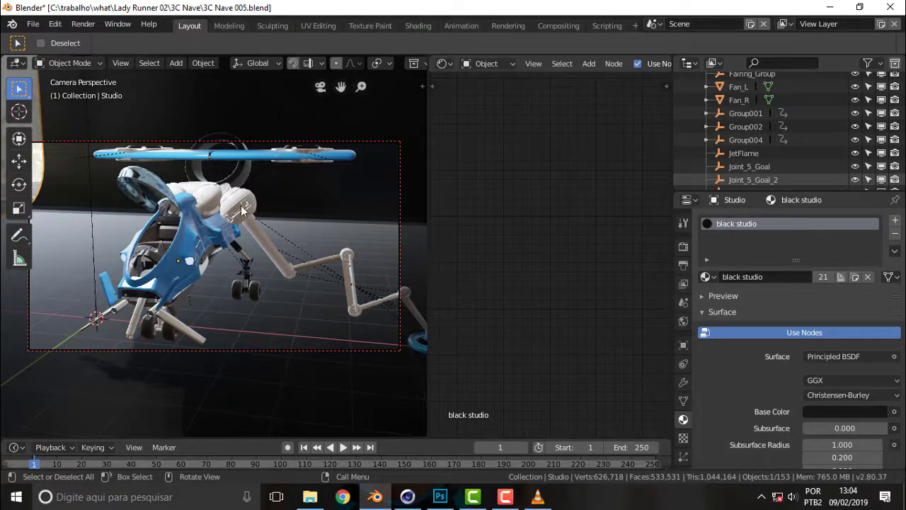
pyautogui.moveTo(331, 216)
pyautogui.mouseDown(button='middle')
pyautogui.moveTo(348, 212)
pyautogui.moveTo(279, 216)
pyautogui.moveTo(333, 208)
pyautogui.moveTo(344, 277)
pyautogui.moveTo(311, 227)
pyautogui.mouseUp(button='middle')
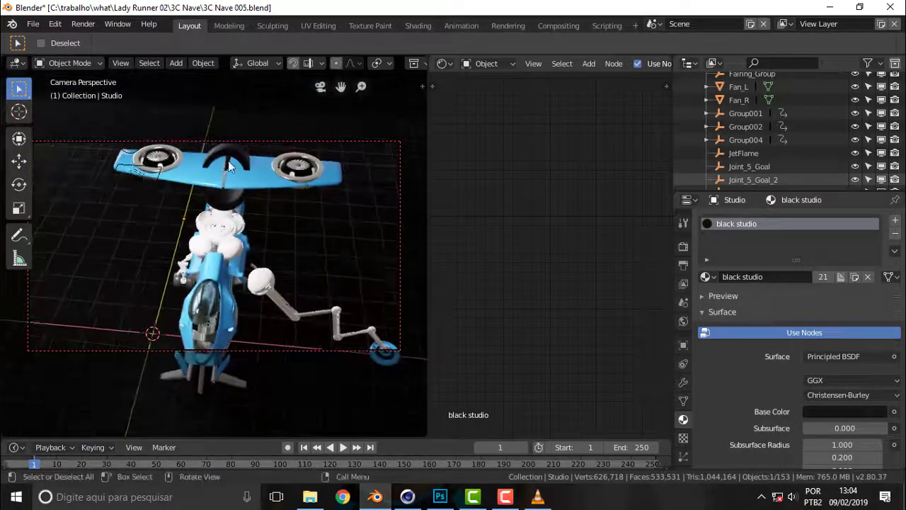
pyautogui.scroll(3, 228, 165)
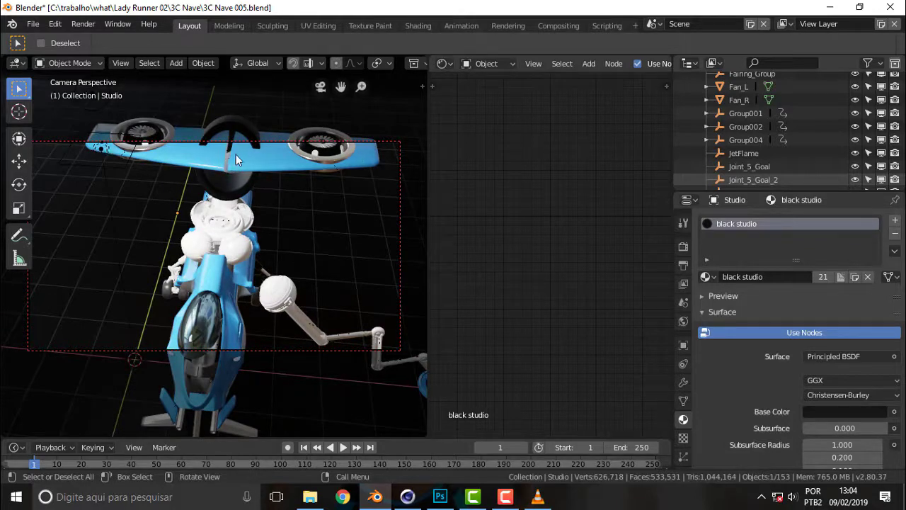
pyautogui.scroll(2, 334, 172)
pyautogui.scroll(-4, 334, 173)
pyautogui.scroll(3, 334, 173)
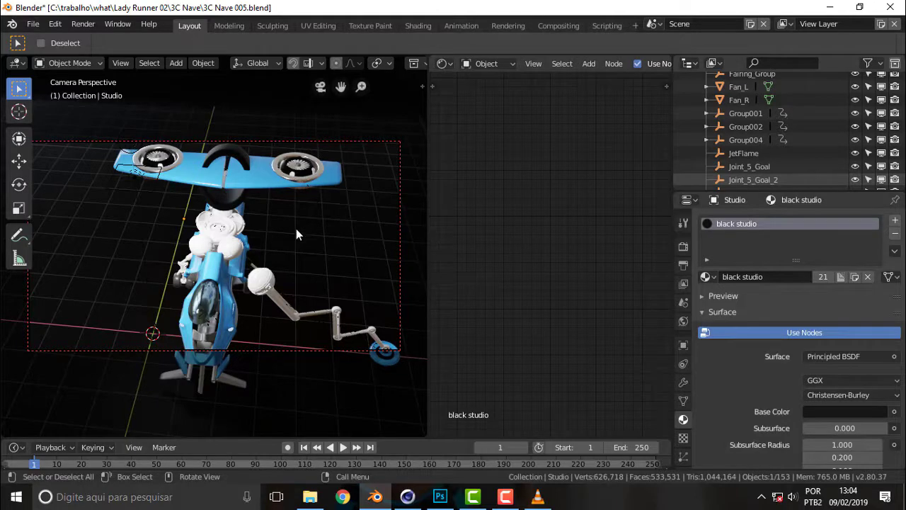
pyautogui.moveTo(296, 228); pyautogui.dragTo(310, 184, button='middle')
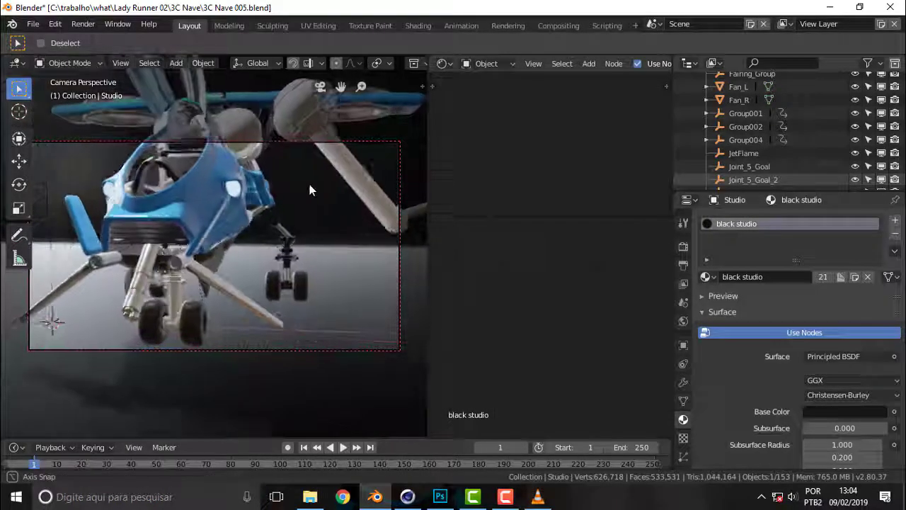
pyautogui.scroll(-3, 284, 210)
pyautogui.scroll(3, 284, 211)
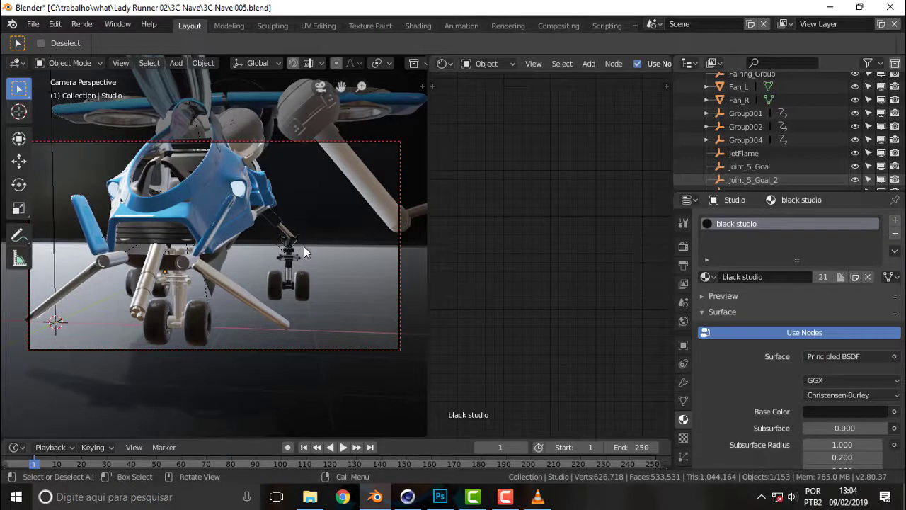
pyautogui.scroll(-3, 307, 249)
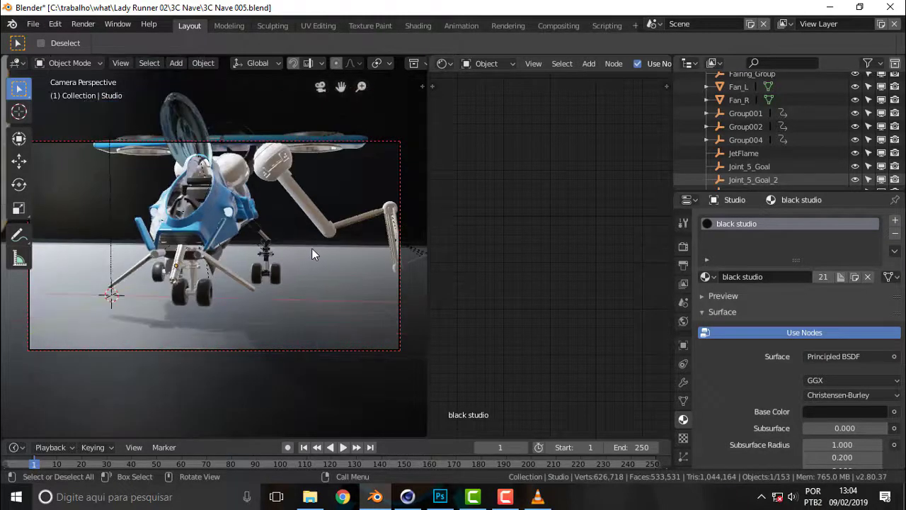
pyautogui.moveTo(338, 105); pyautogui.dragTo(348, 216, button='middle')
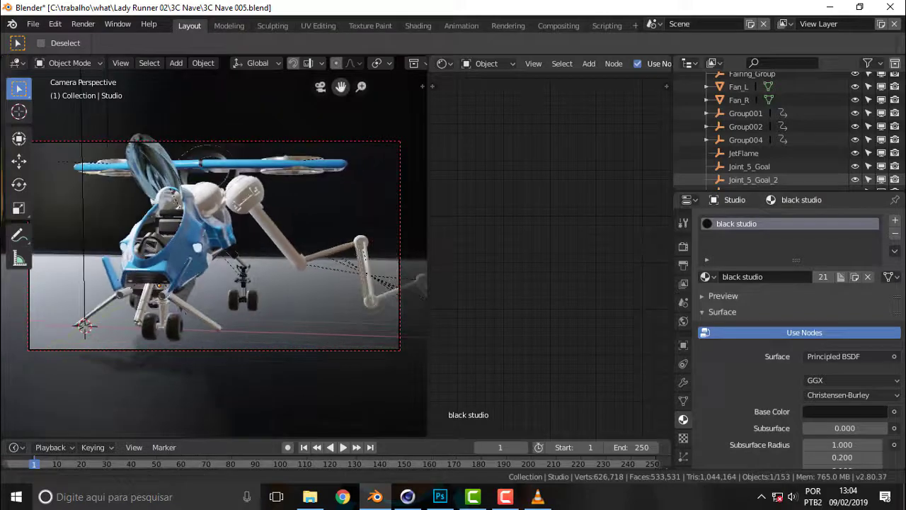